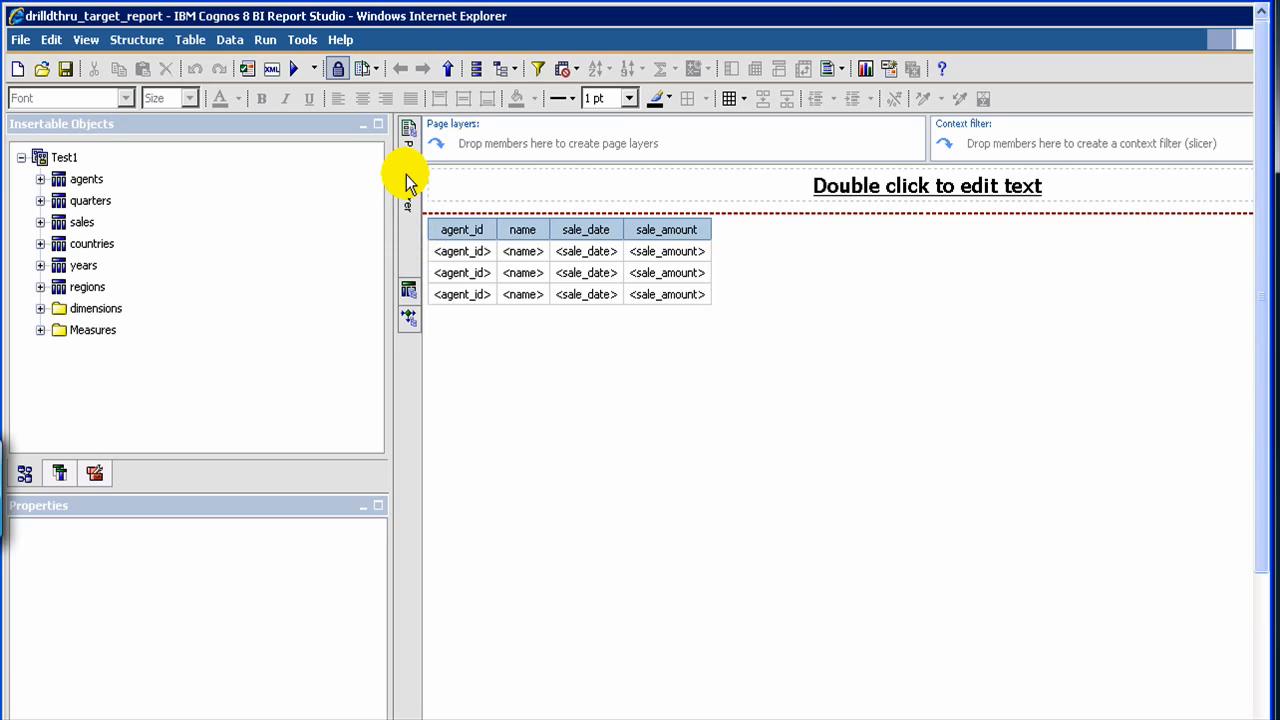
# - Open Query1 in the Query Explorer and delete its existing agent_id detail filter
pyautogui.moveTo(410, 184)
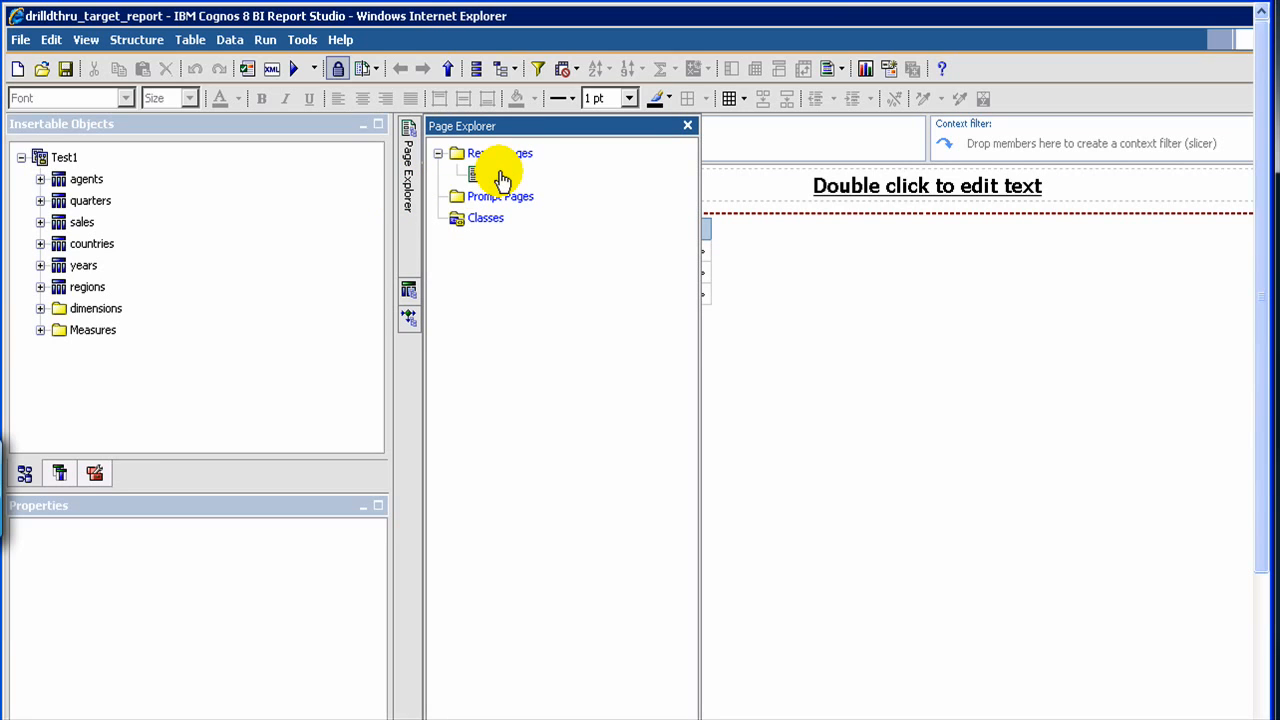
pyautogui.click(500, 176)
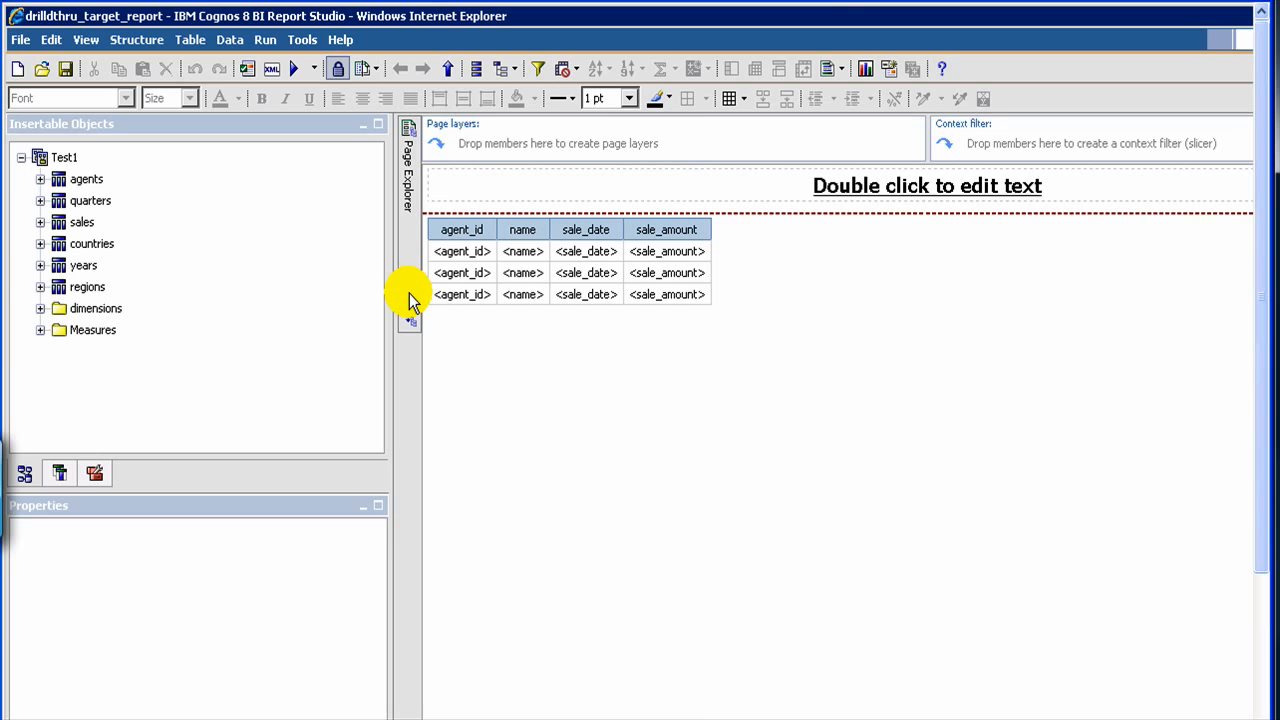
pyautogui.click(409, 293)
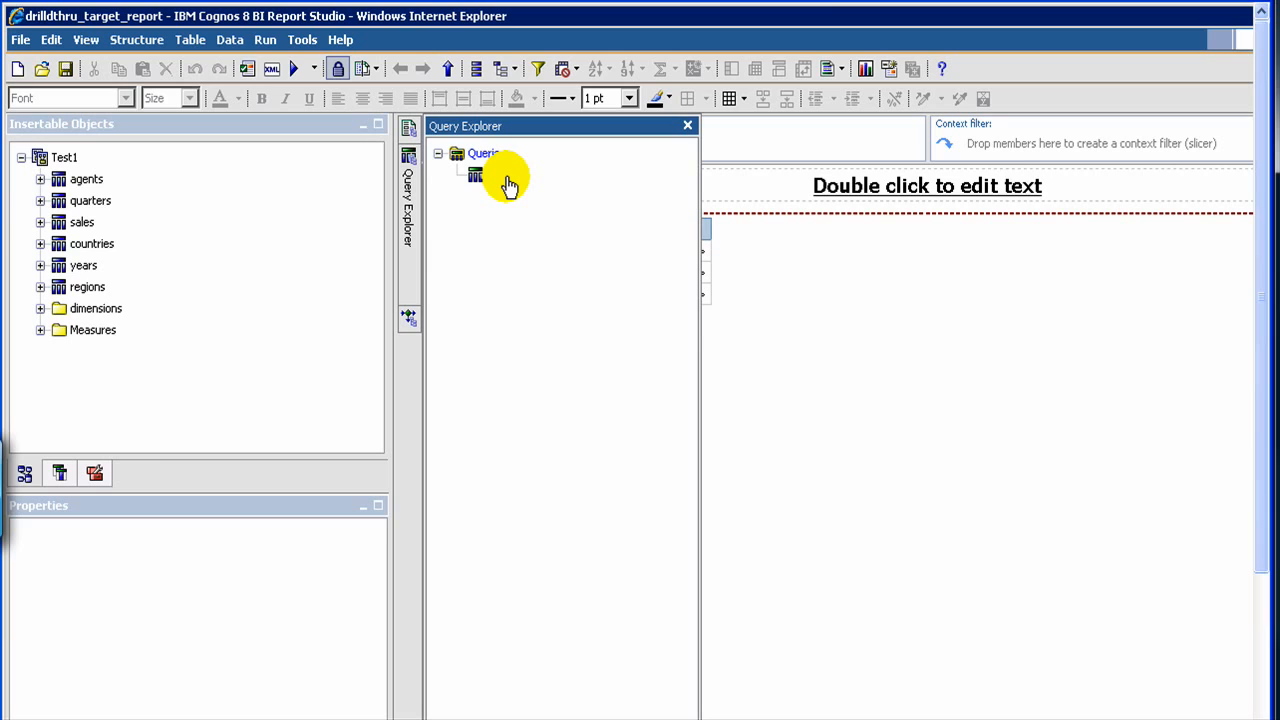
pyautogui.click(505, 176)
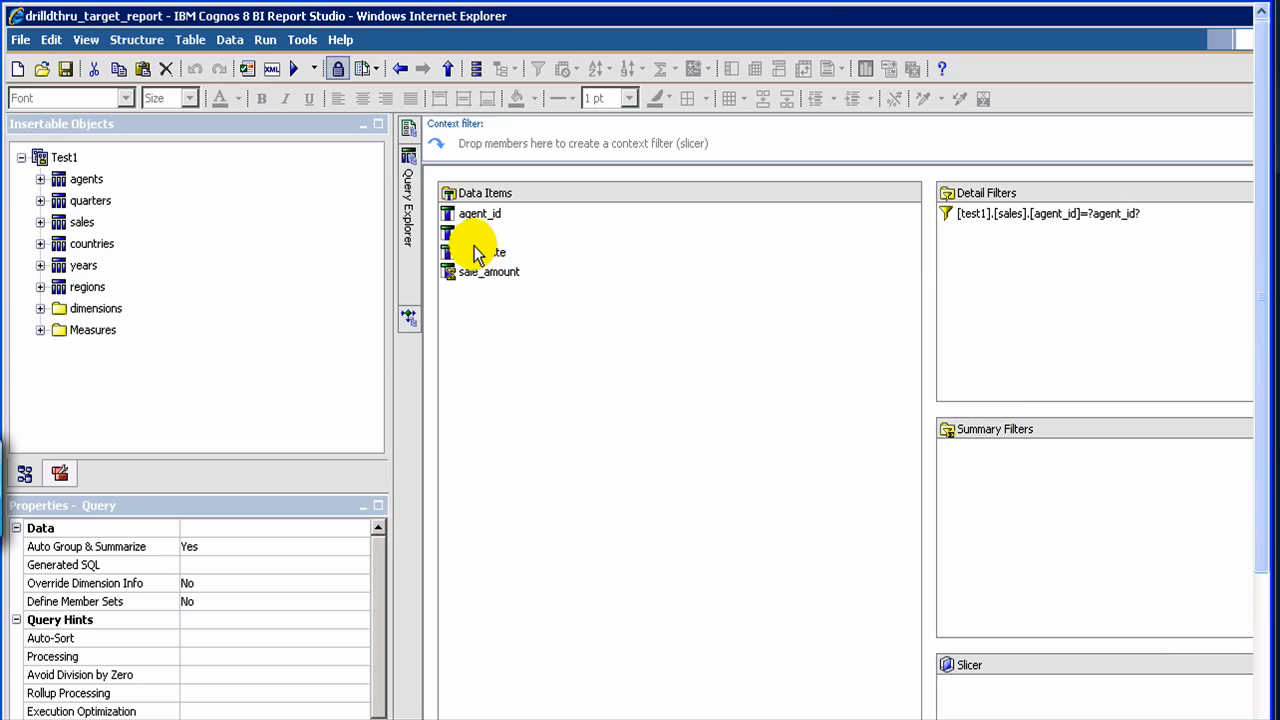
pyautogui.click(1034, 218)
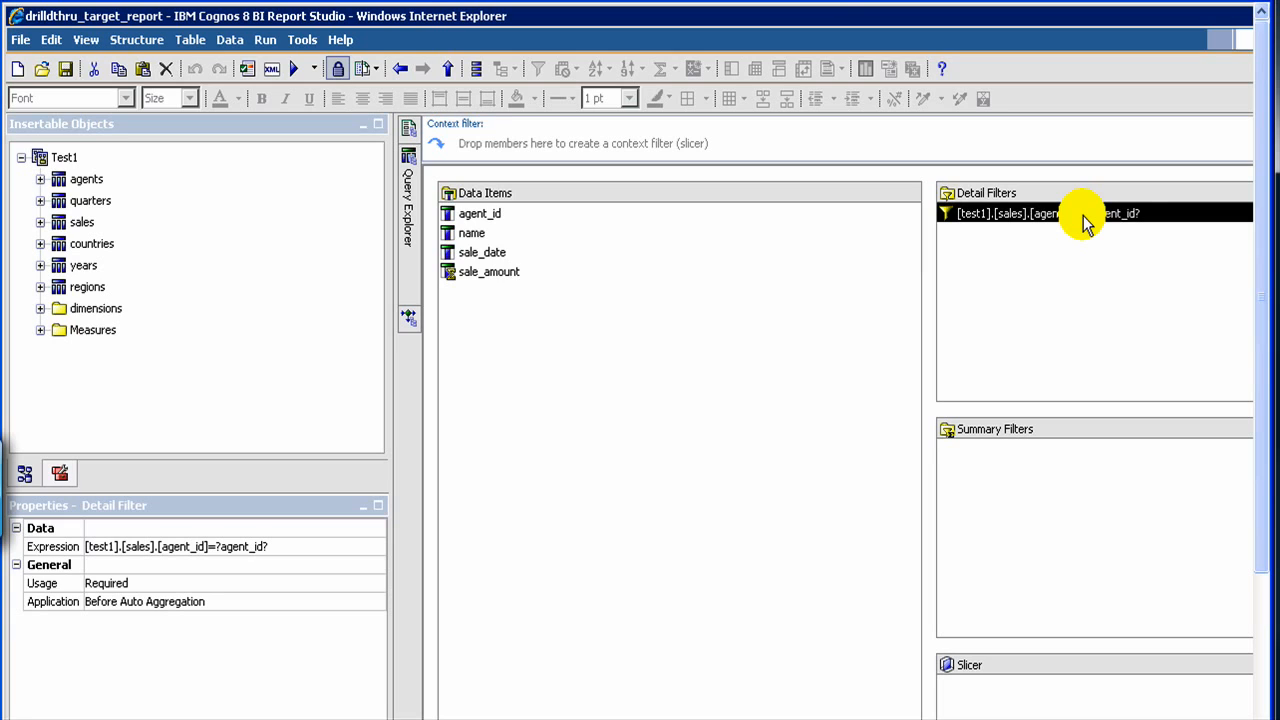
pyautogui.press('Delete')
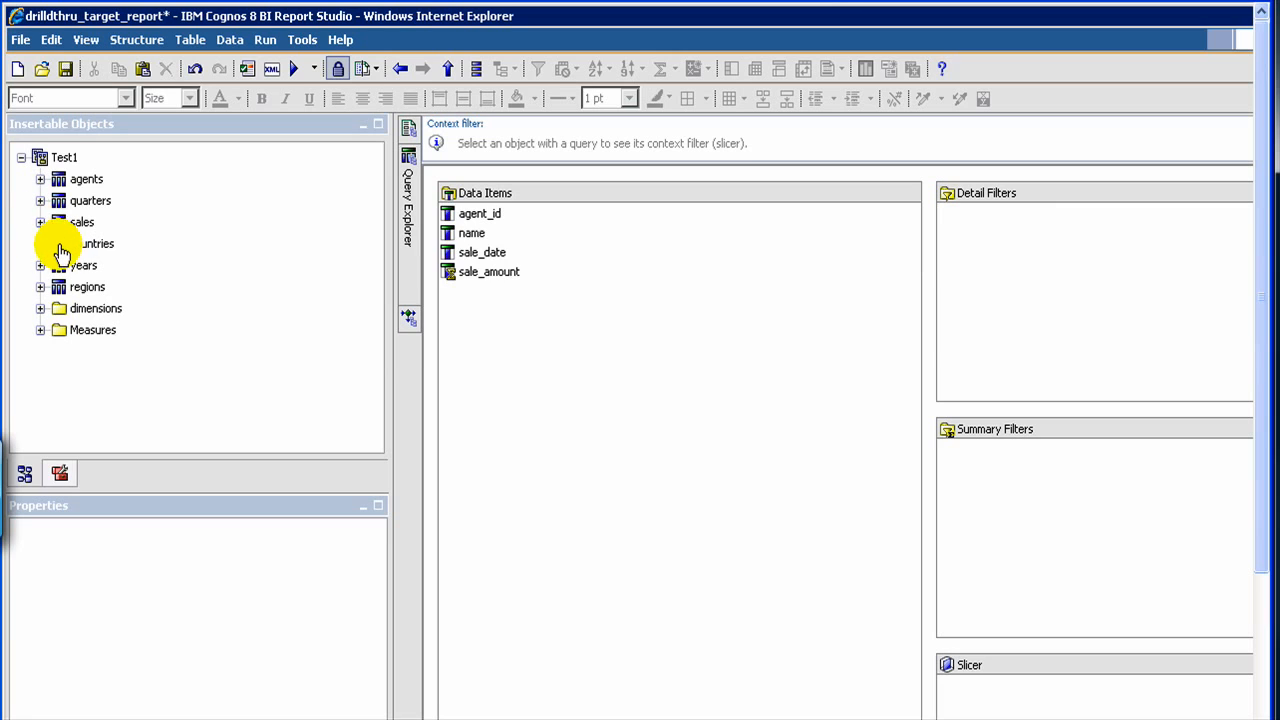
# - Start a new detail filter in Query1 using agent_id from the sales query subject
pyautogui.doubleClick(54, 229)
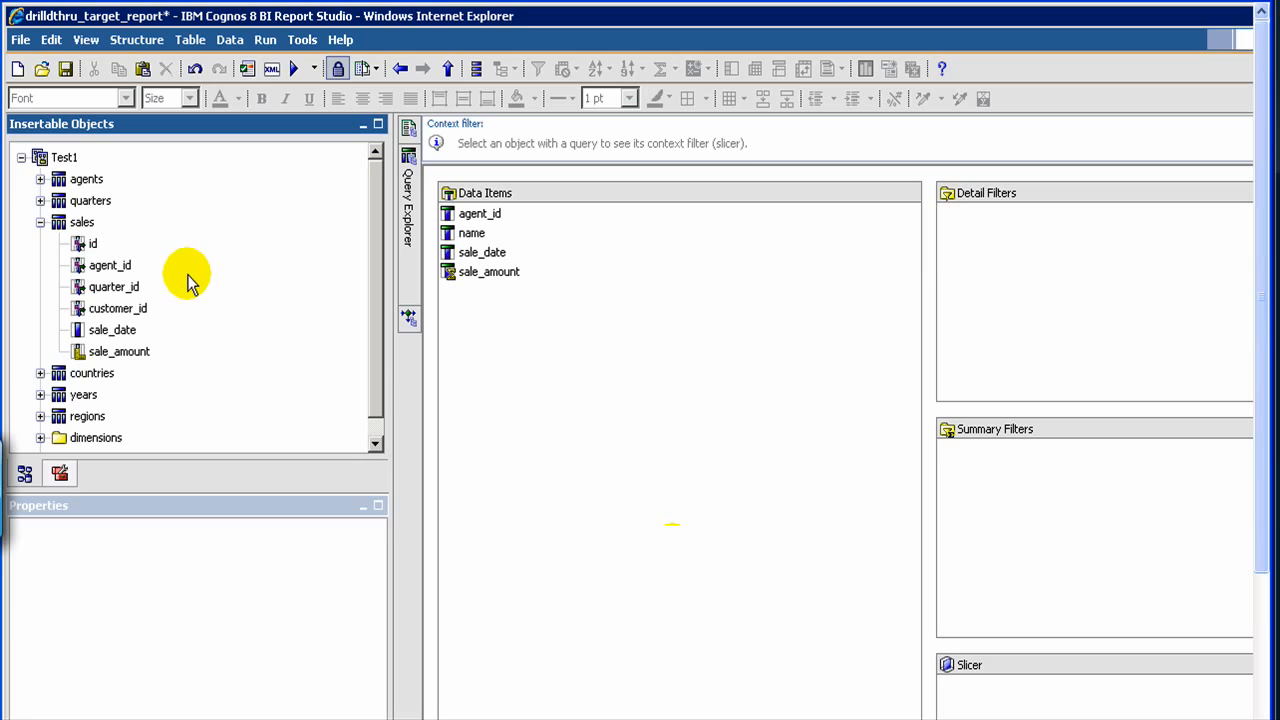
pyautogui.click(86, 268)
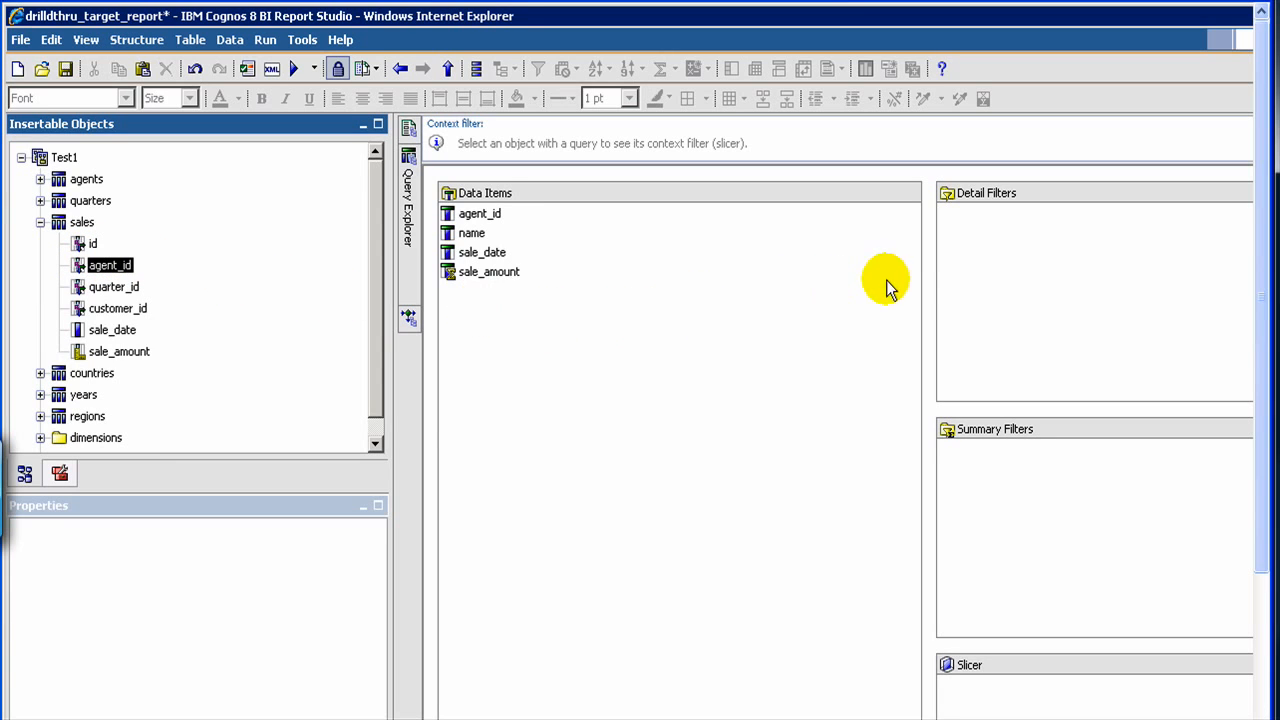
pyautogui.moveTo(886, 280); pyautogui.dragTo(980, 256)
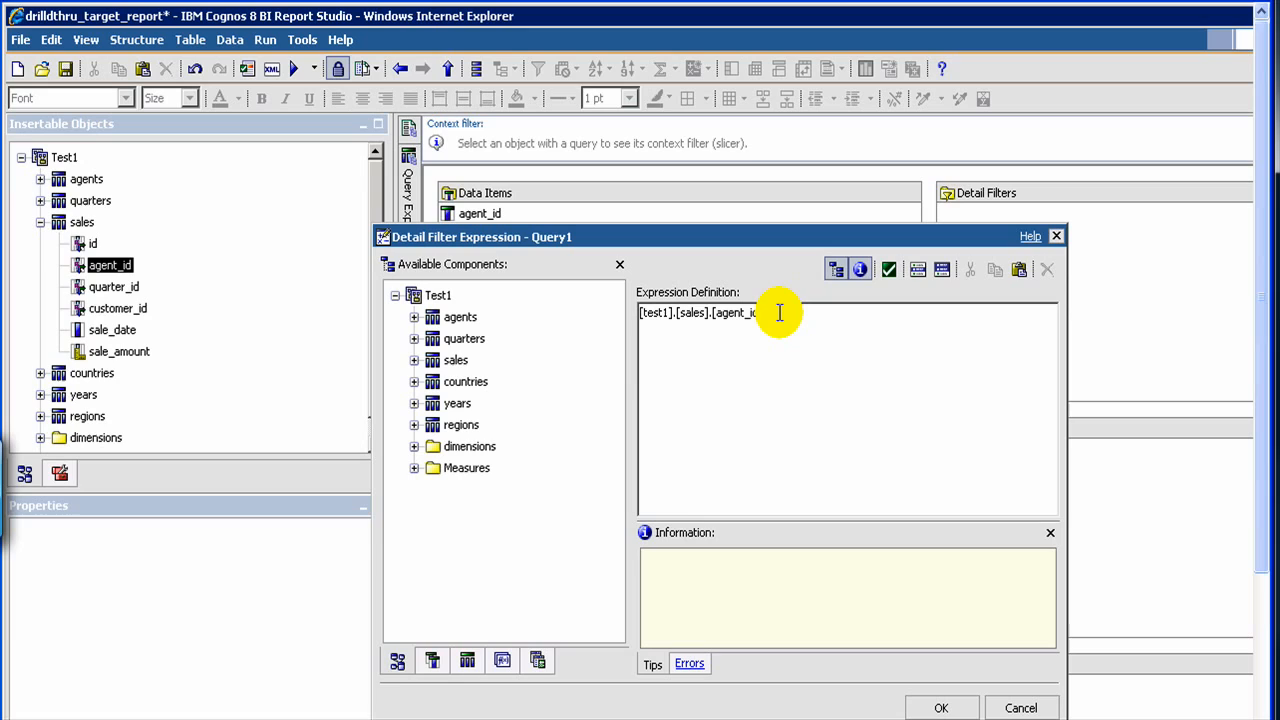
# - Complete the filter expression as [test1].[sales].[agent_id] = ?agent_id? and save the report
pyautogui.write('_i')
pyautogui.write('d?')
pyautogui.press('BackSpace')
pyautogui.press('BackSpace')
pyautogui.press('BackSpace')
pyautogui.press('BackSpace')
pyautogui.press('BackSpace')
pyautogui.press('BackSpace')
pyautogui.press('BackSpace')
pyautogui.press('BackSpace')
pyautogui.press('BackSpace')
pyautogui.press('BackSpace')
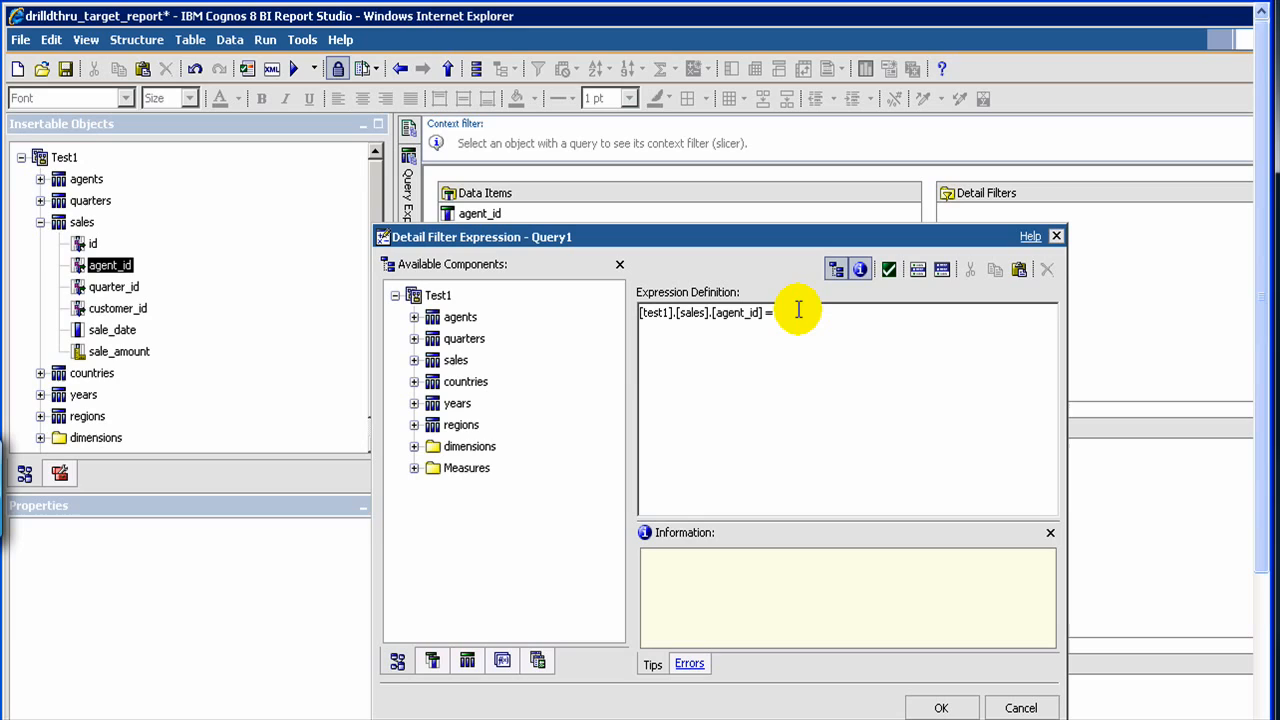
pyautogui.write('?agnt')
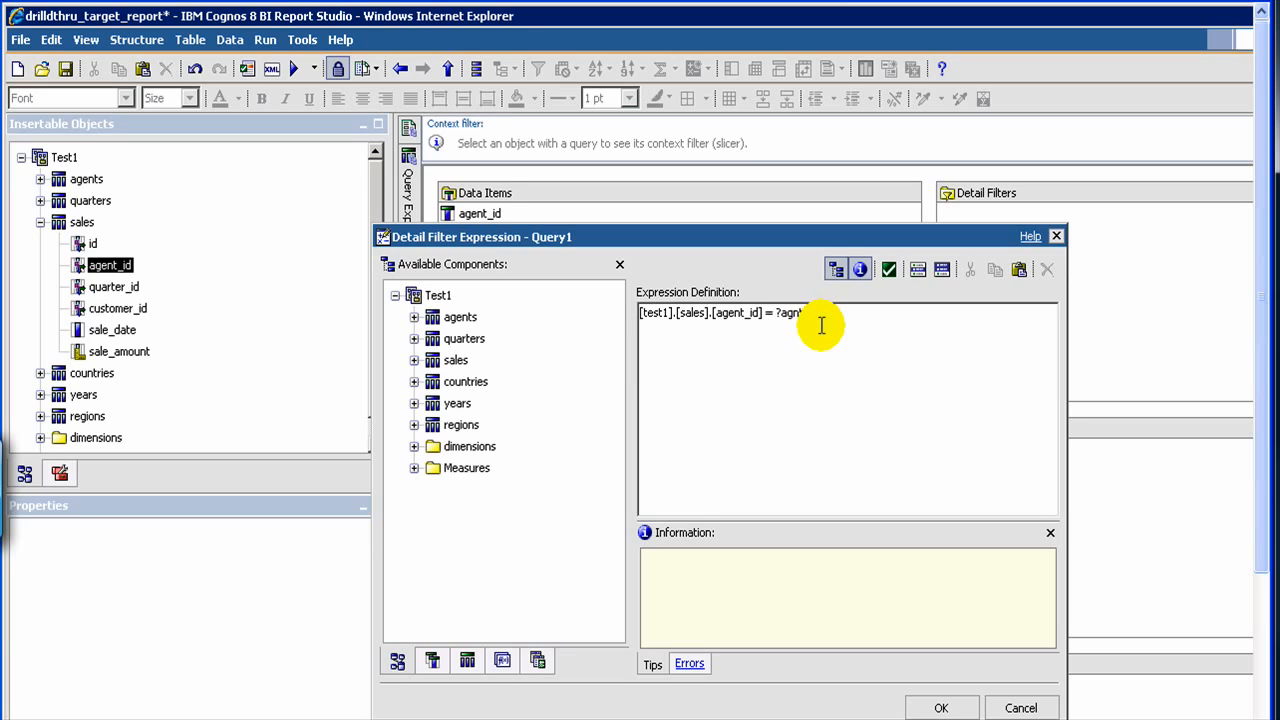
pyautogui.press('Left')
pyautogui.press('Left')
pyautogui.press('Left')
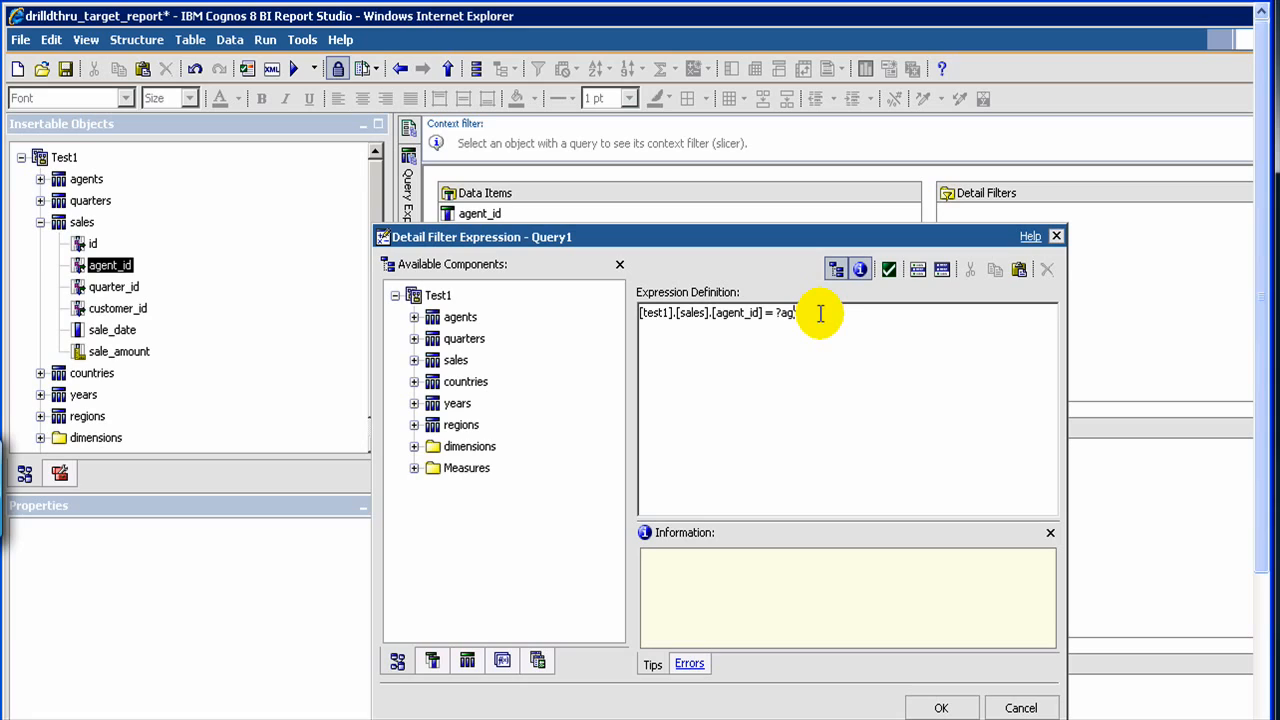
pyautogui.write('nt_i')
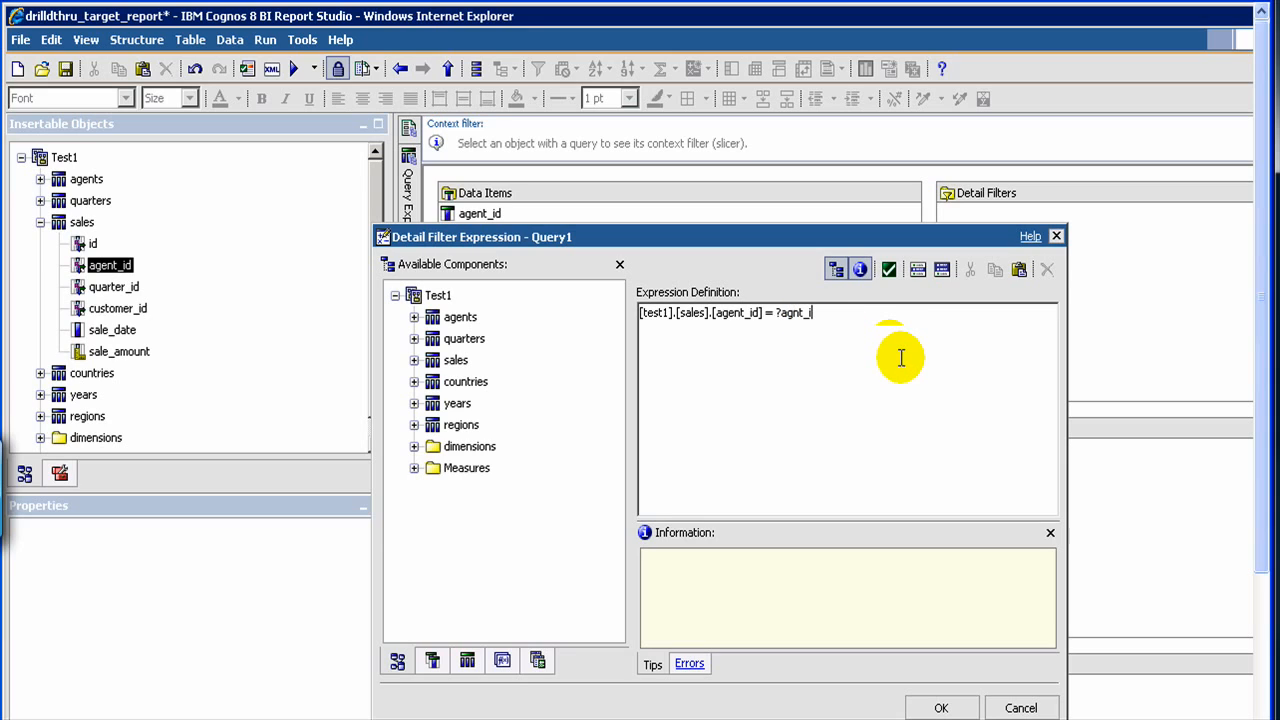
pyautogui.write('d?')
pyautogui.press('Left')
pyautogui.press('Left')
pyautogui.press('Left')
pyautogui.press('Left')
pyautogui.press('Left')
pyautogui.press('Left')
pyautogui.write('e')
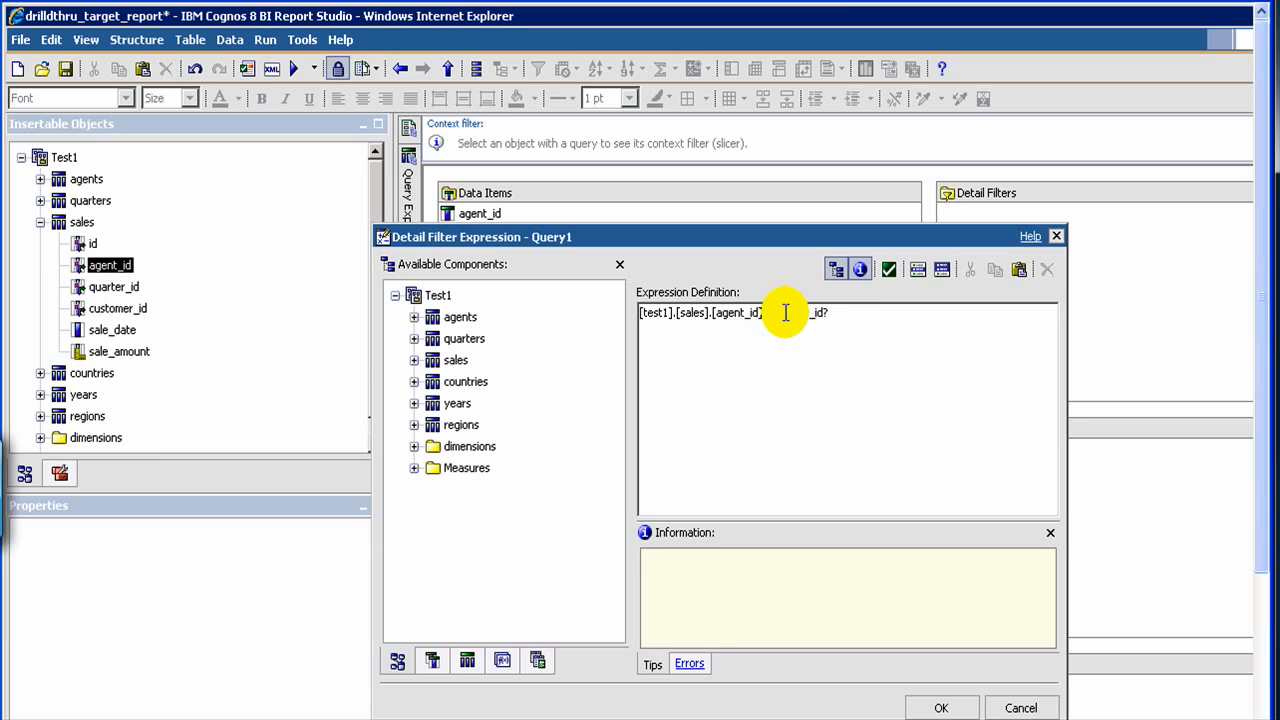
pyautogui.doubleClick(840, 310)
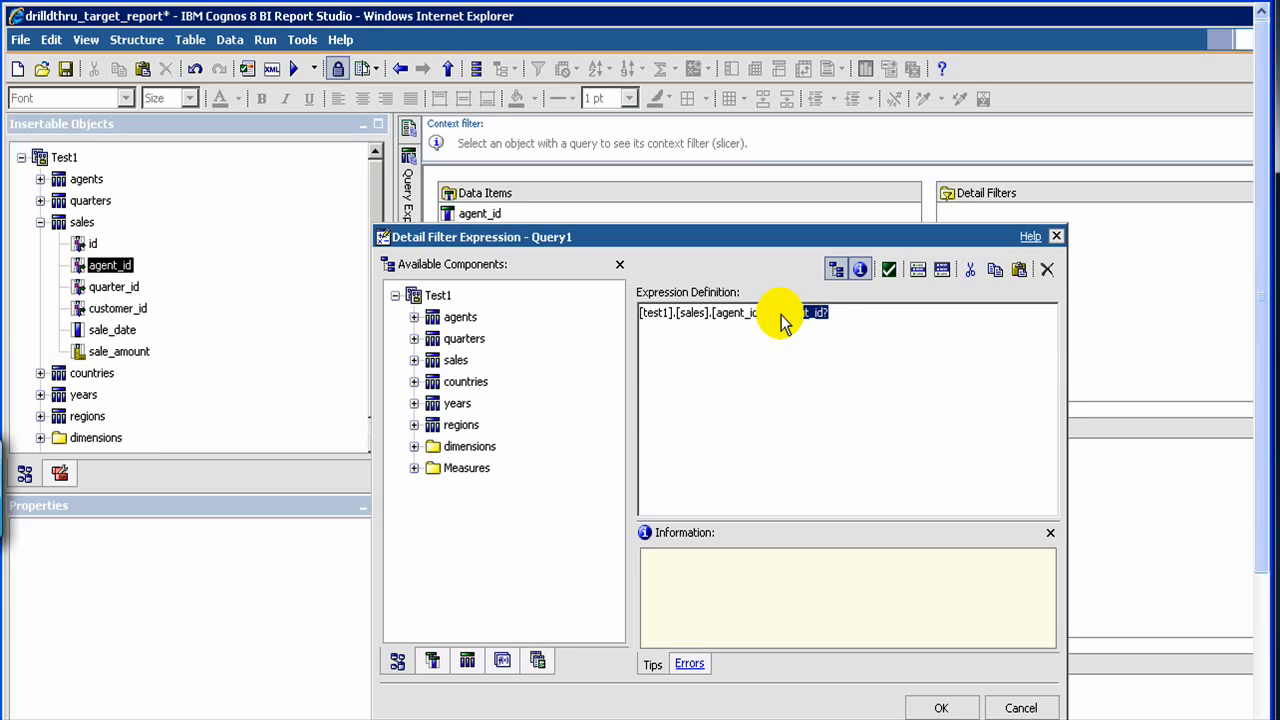
pyautogui.click(835, 340)
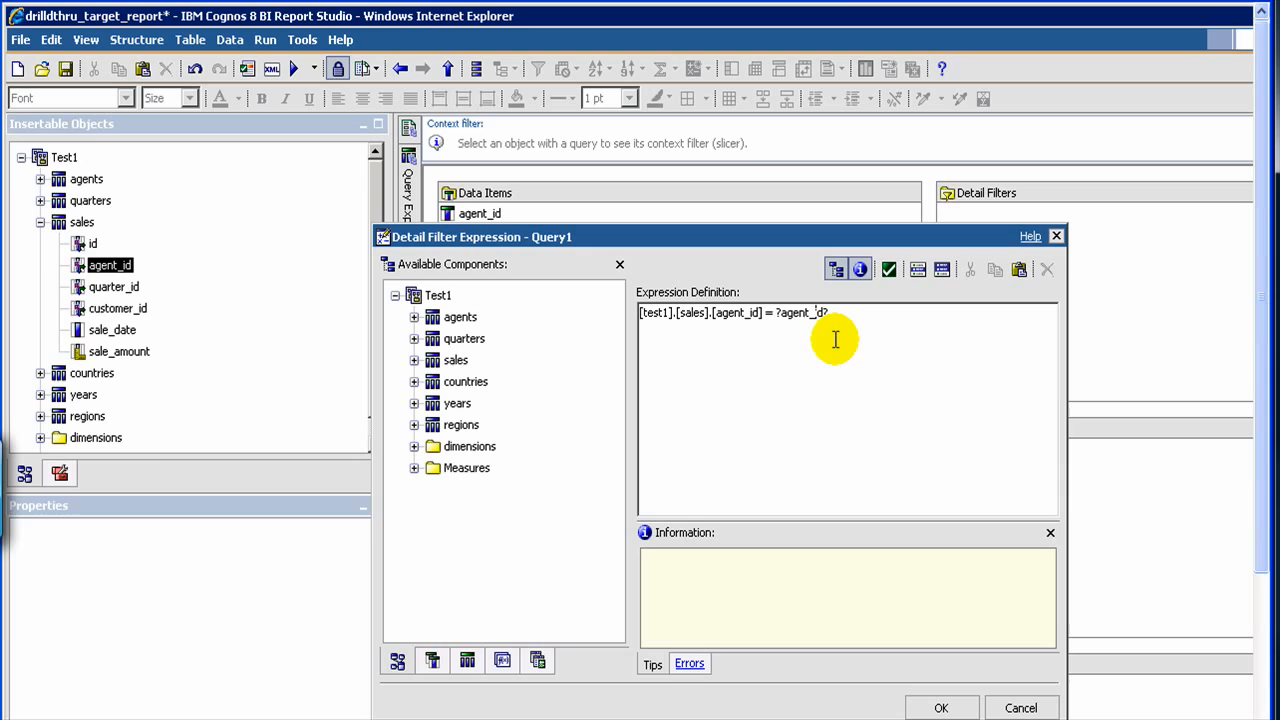
pyautogui.press('BackSpace')
pyautogui.write('_')
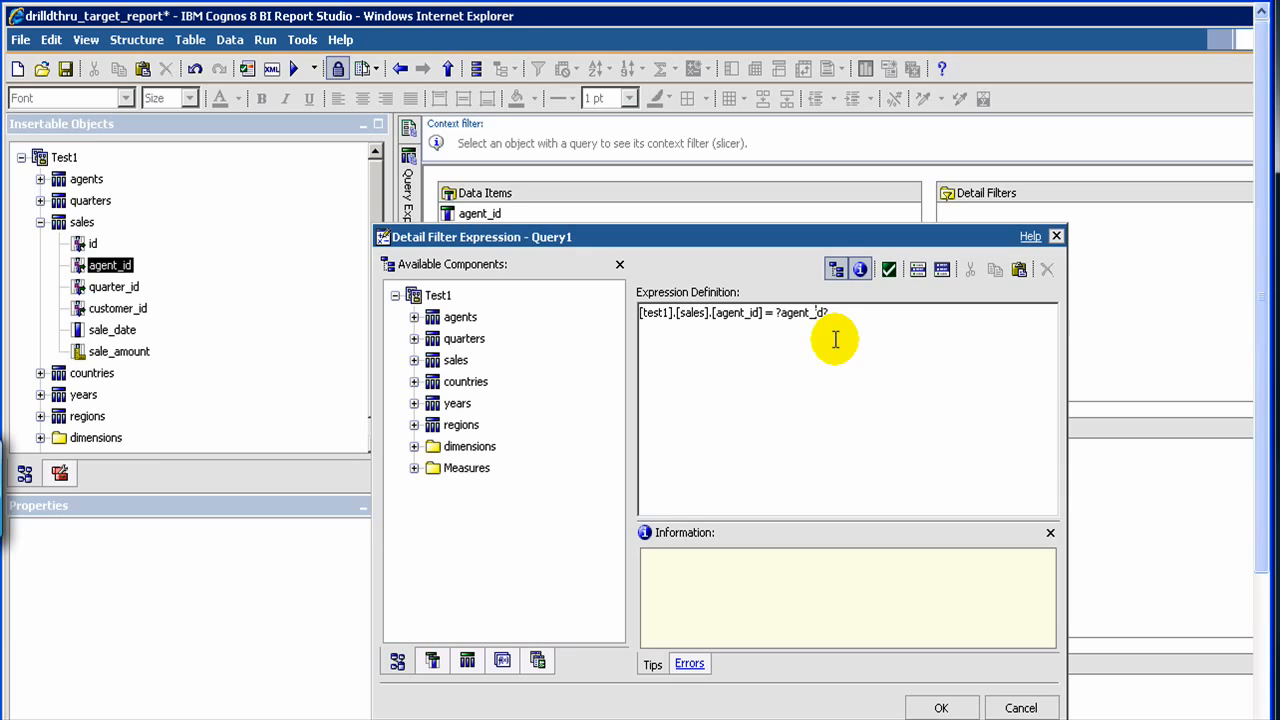
pyautogui.click(922, 708)
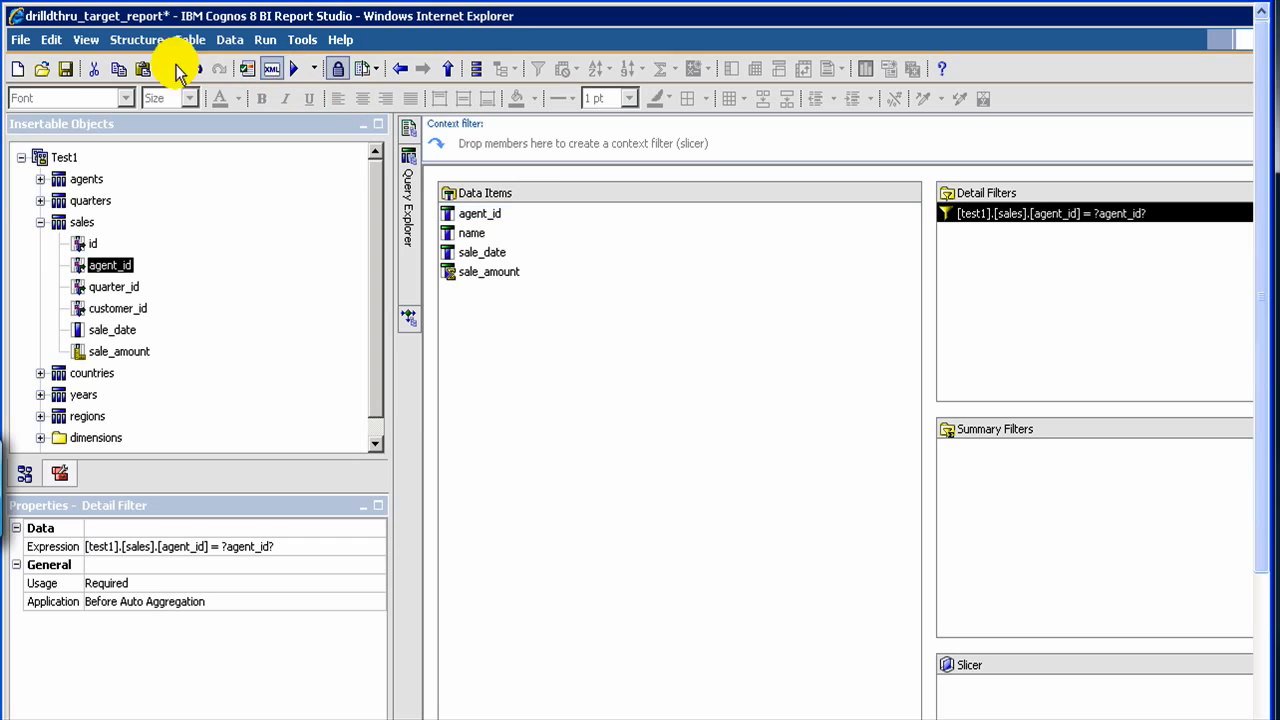
pyautogui.click(66, 69)
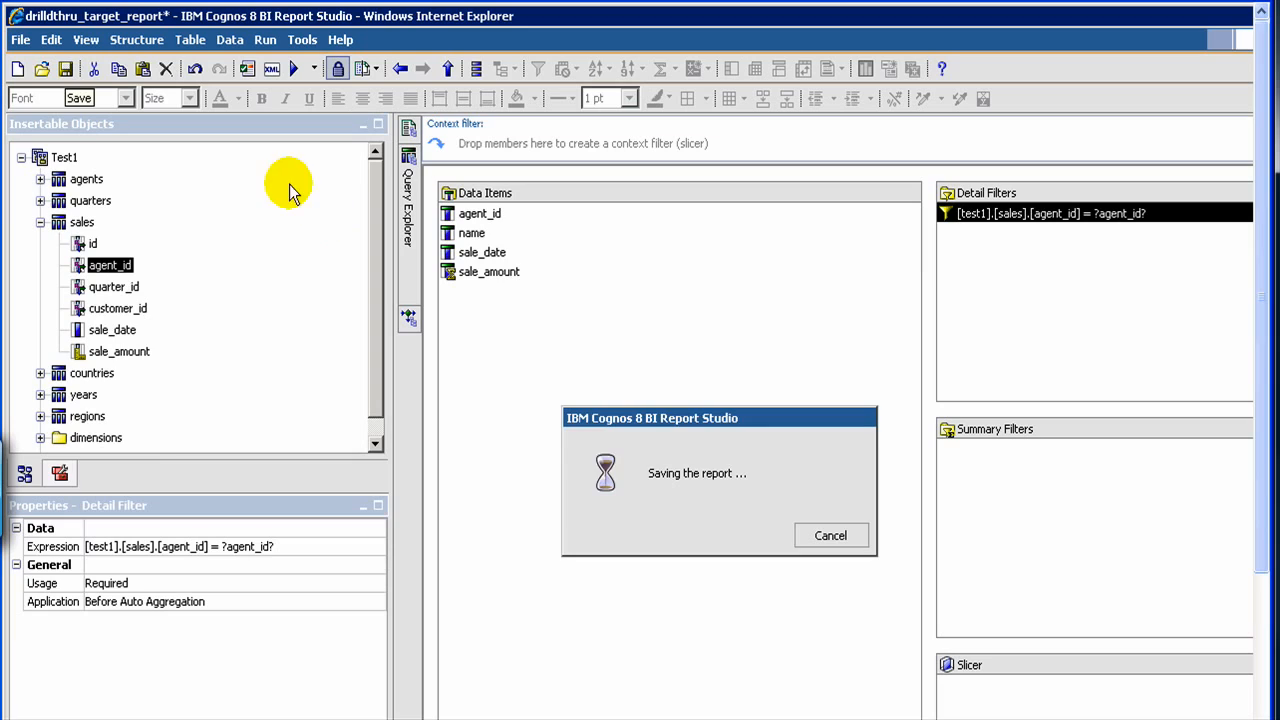
# - Open the existing report sales_report 1 from the Test1 public folder
pyautogui.click(40, 72)
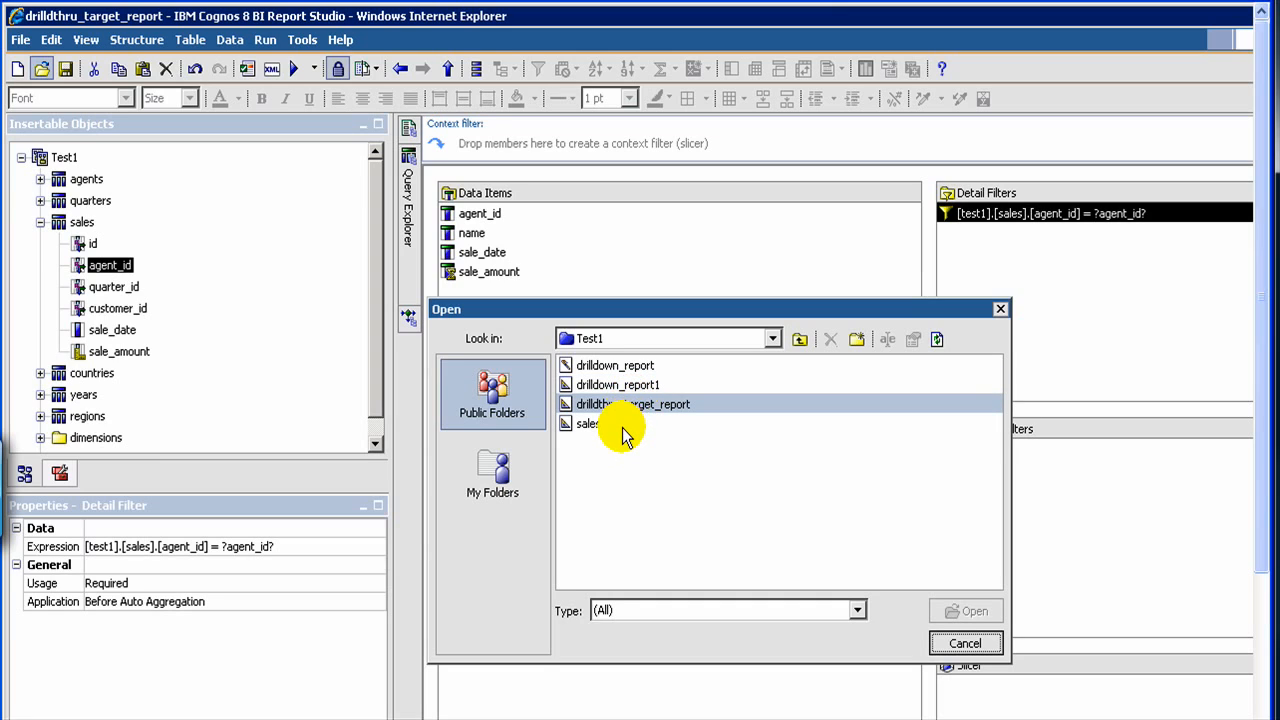
pyautogui.click(622, 427)
pyautogui.doubleClick(622, 428)
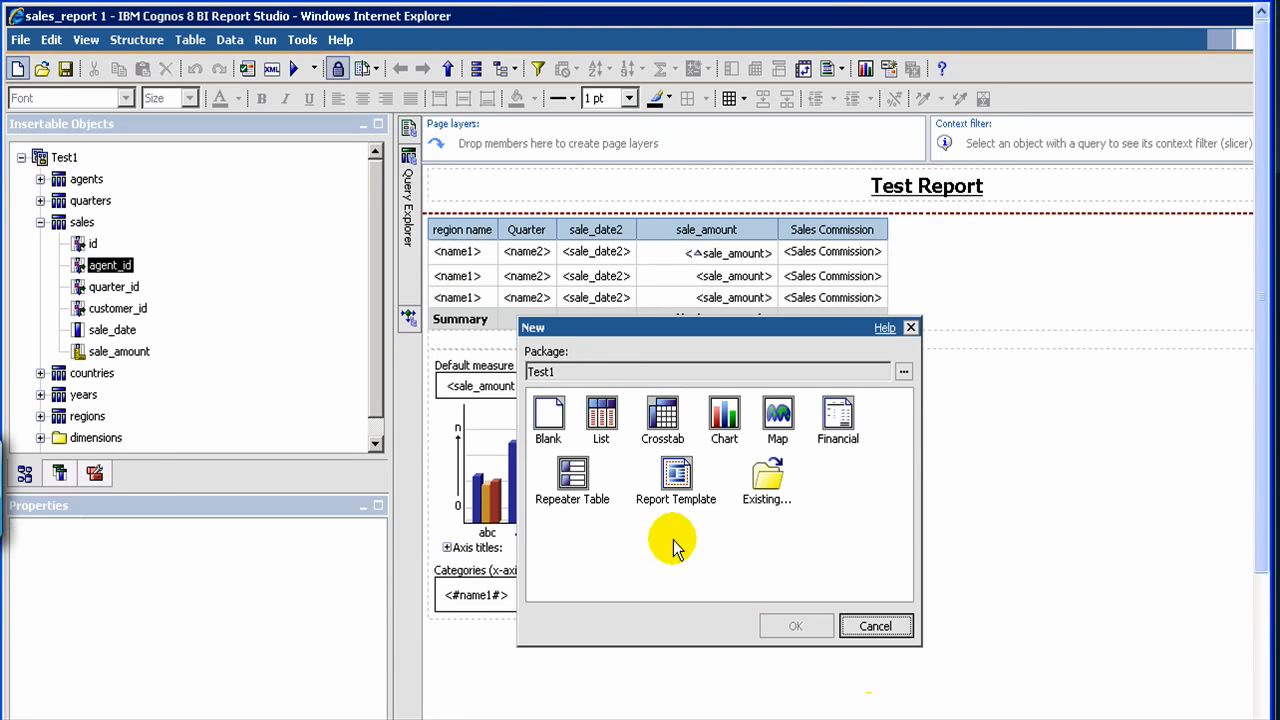
# - Create a new list report with agent_id and name from the agents query subject as columns
pyautogui.doubleClick(603, 415)
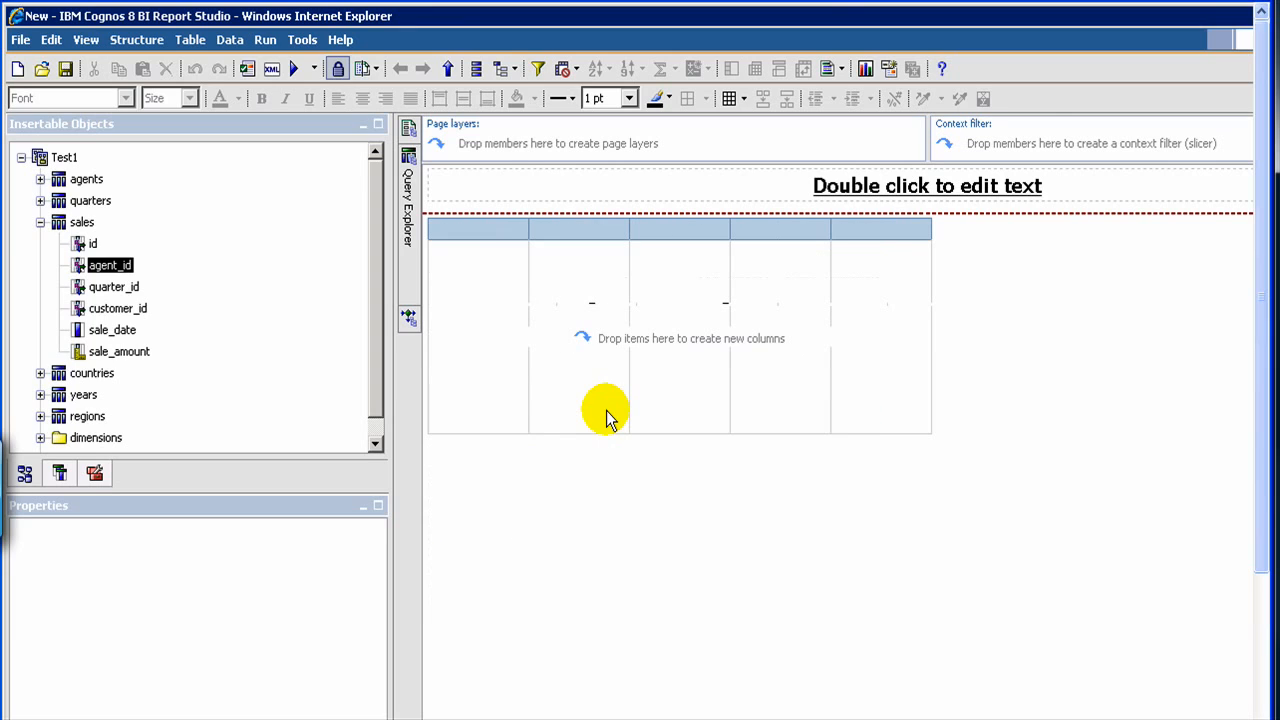
pyautogui.click(40, 224)
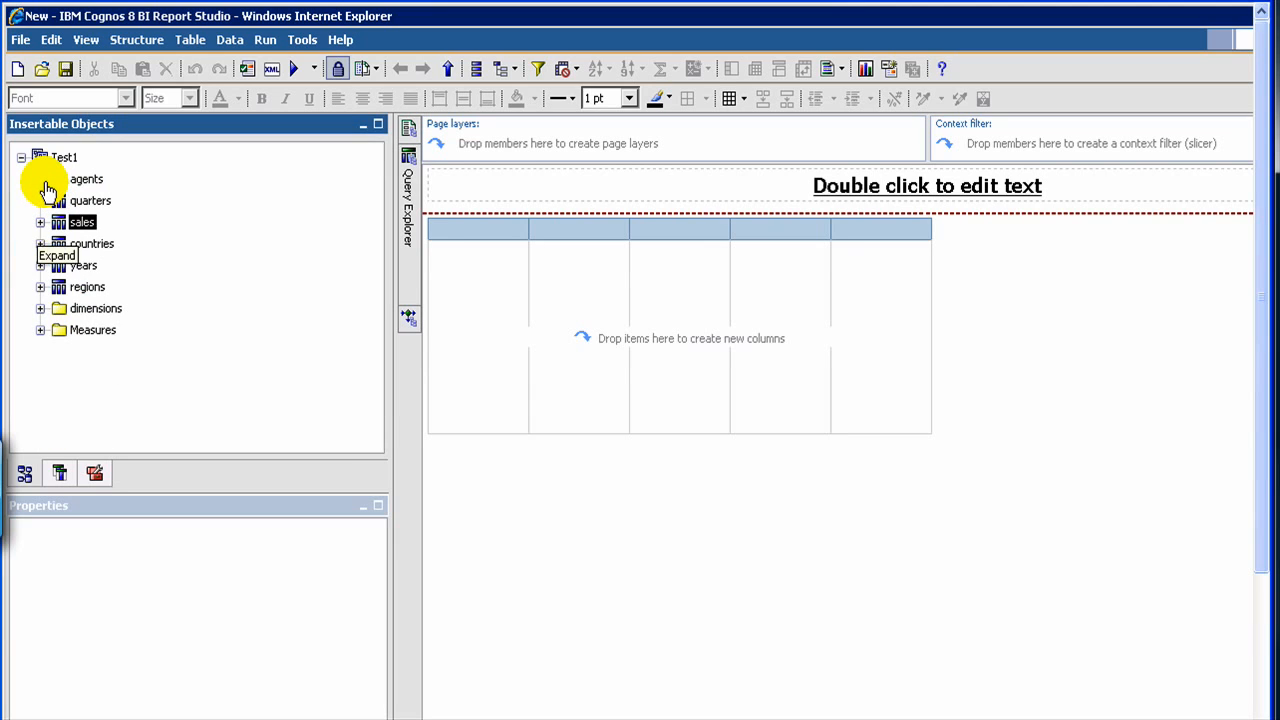
pyautogui.click(41, 180)
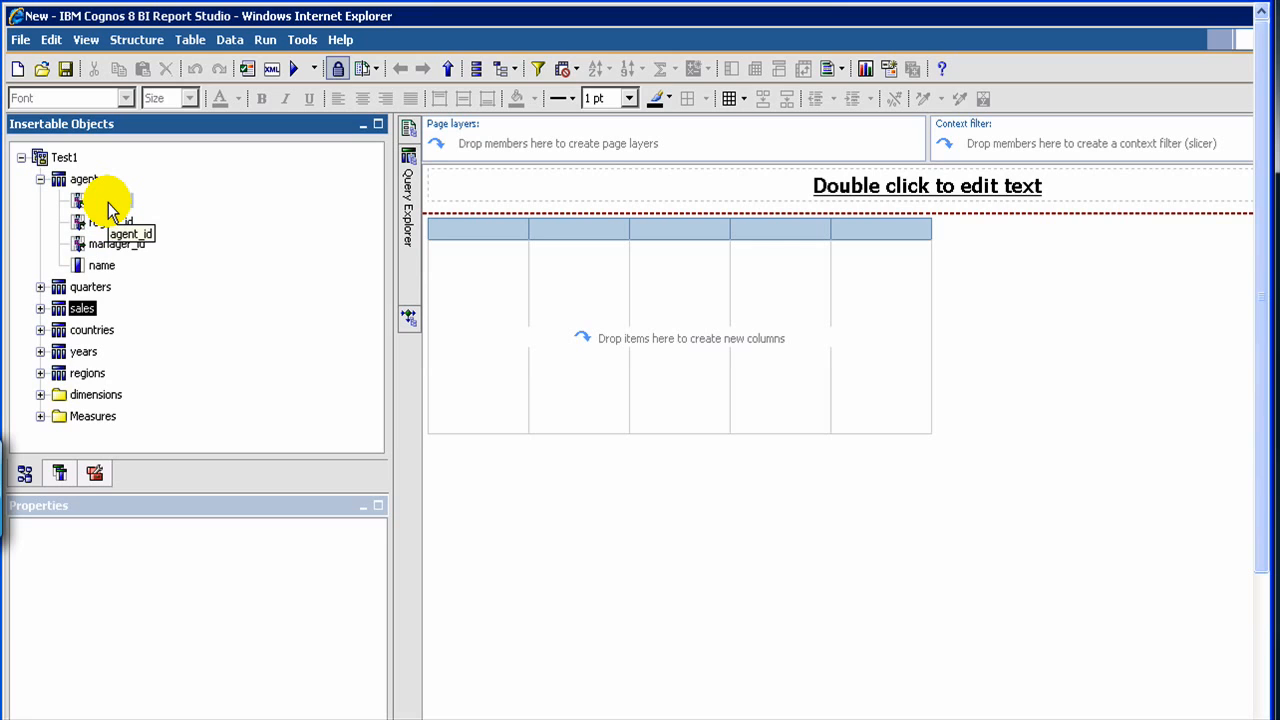
pyautogui.click(108, 204)
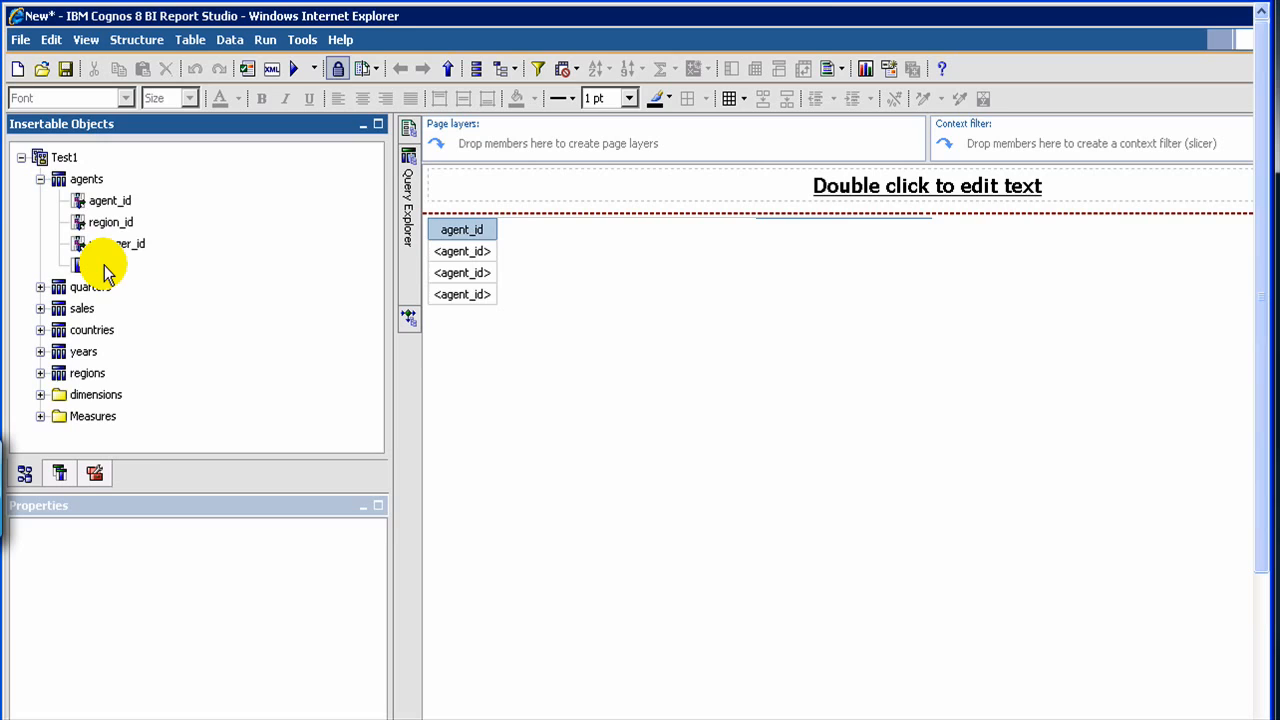
pyautogui.doubleClick(103, 266)
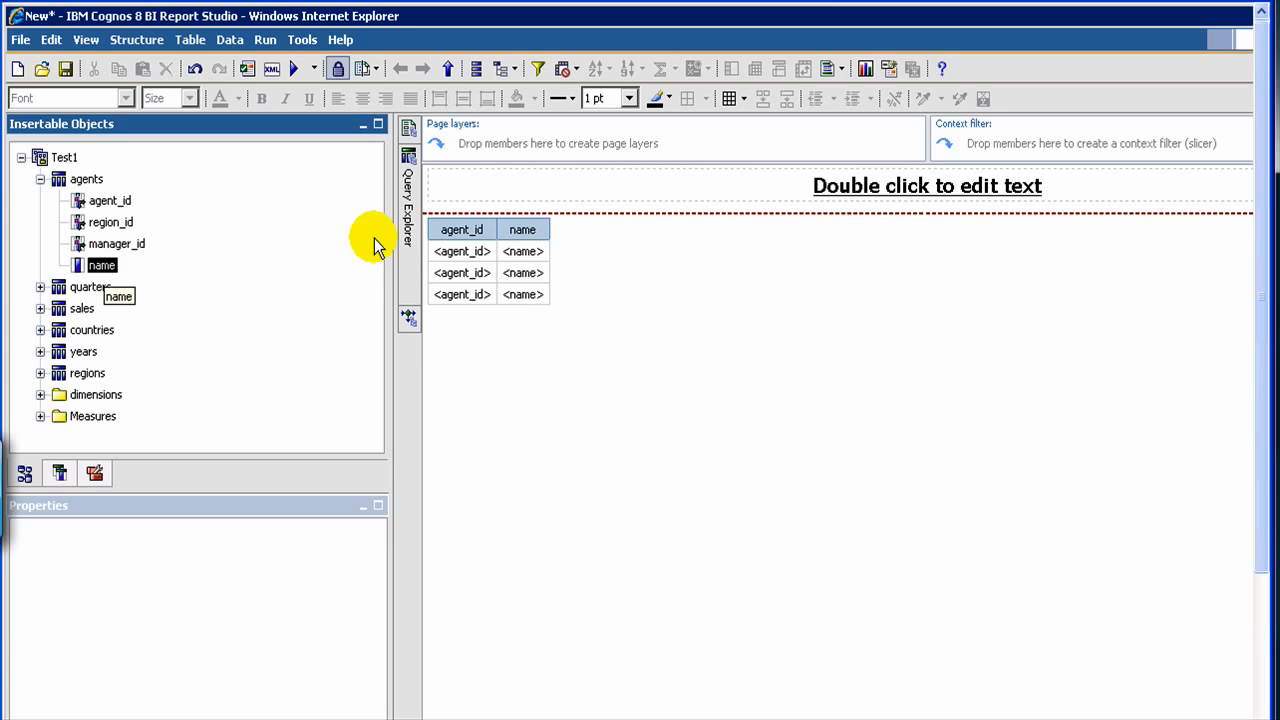
# - Add a drill-through definition to the agent_id column body with drilldthru_target_report as its target report
pyautogui.click(465, 262)
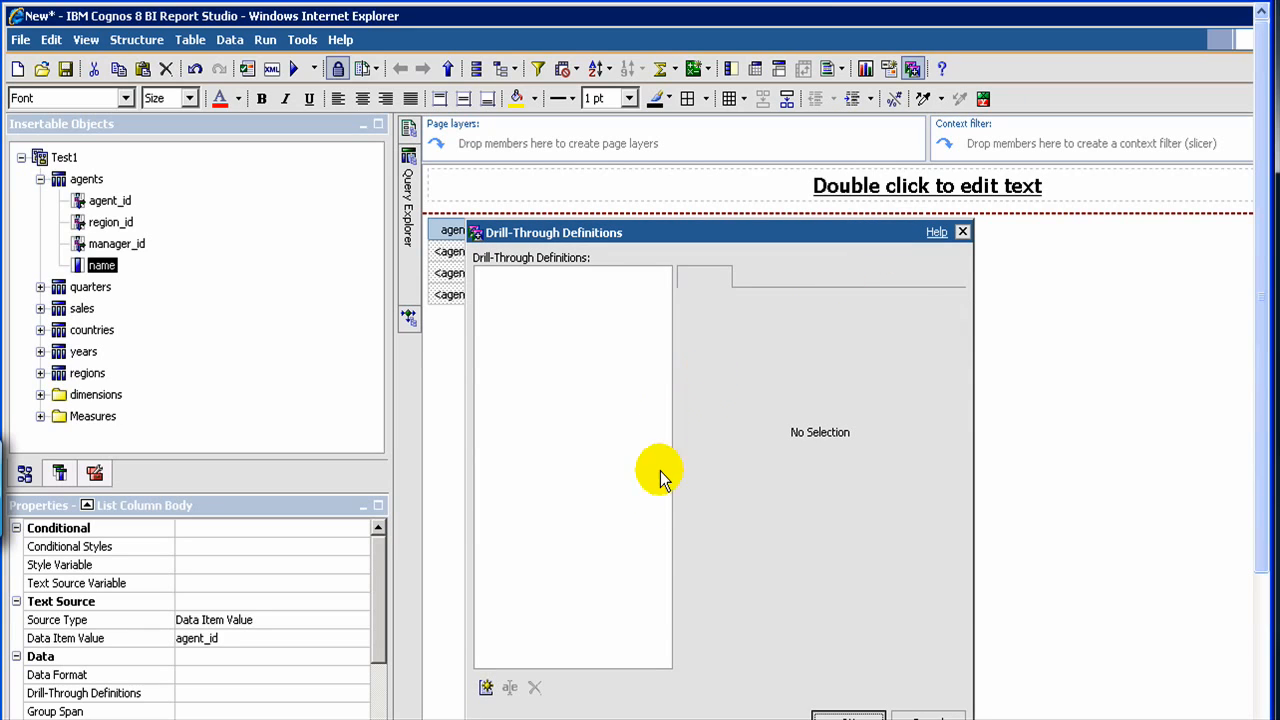
pyautogui.click(487, 687)
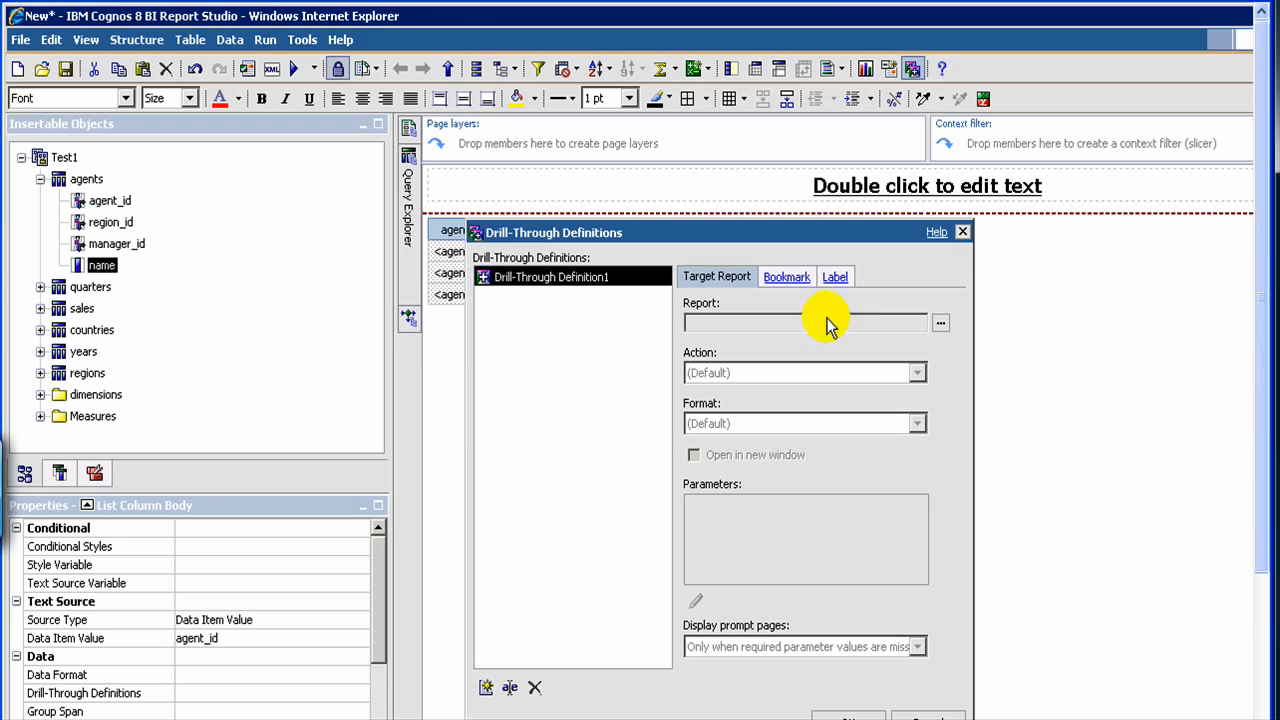
pyautogui.click(938, 326)
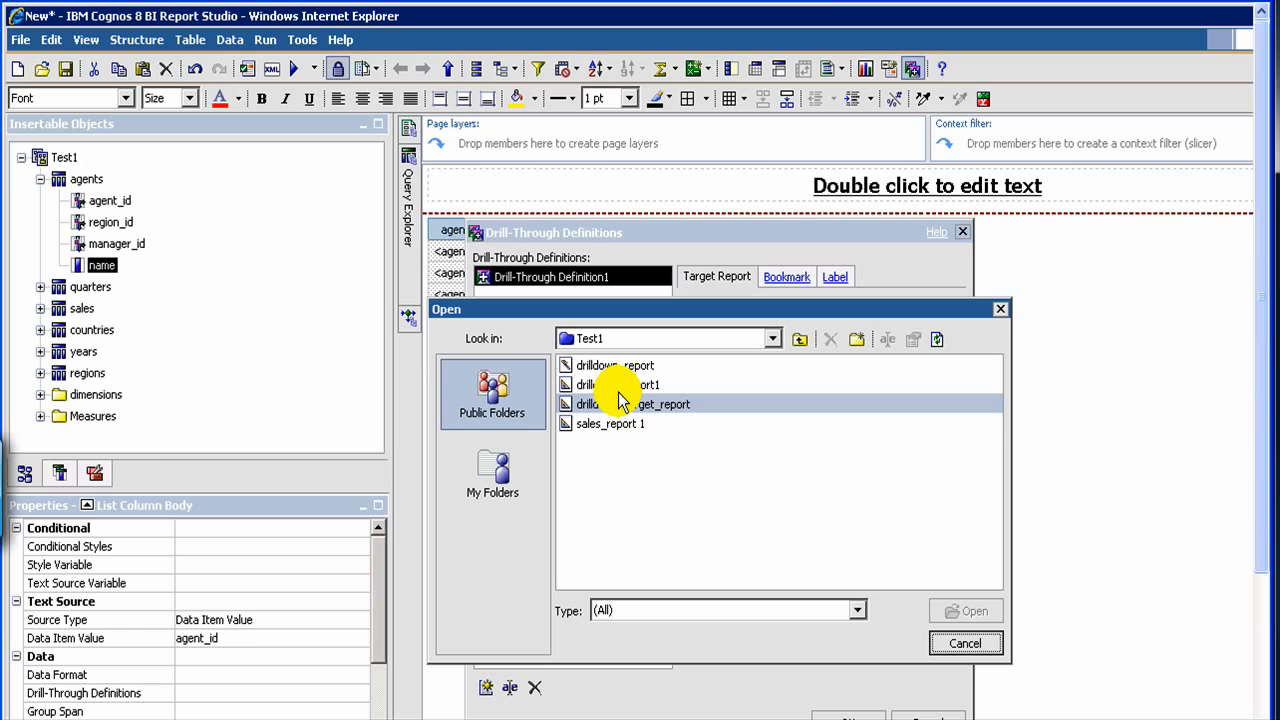
pyautogui.click(626, 407)
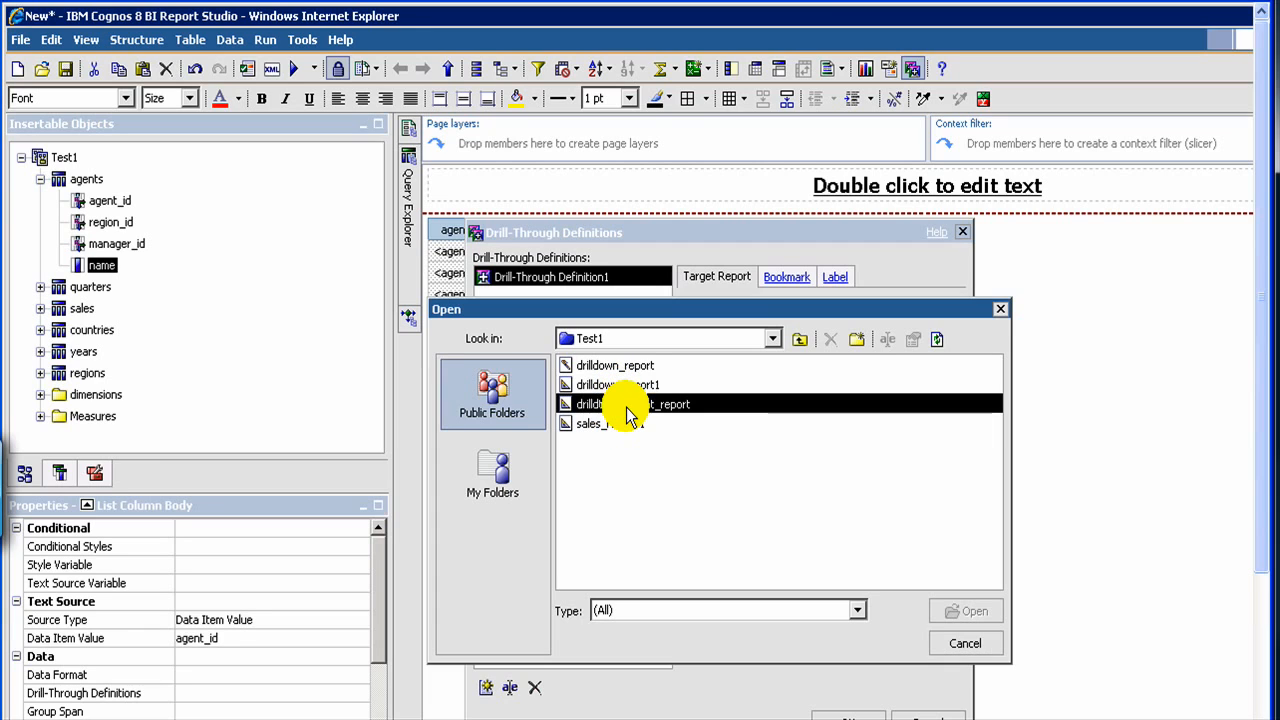
pyautogui.doubleClick(626, 407)
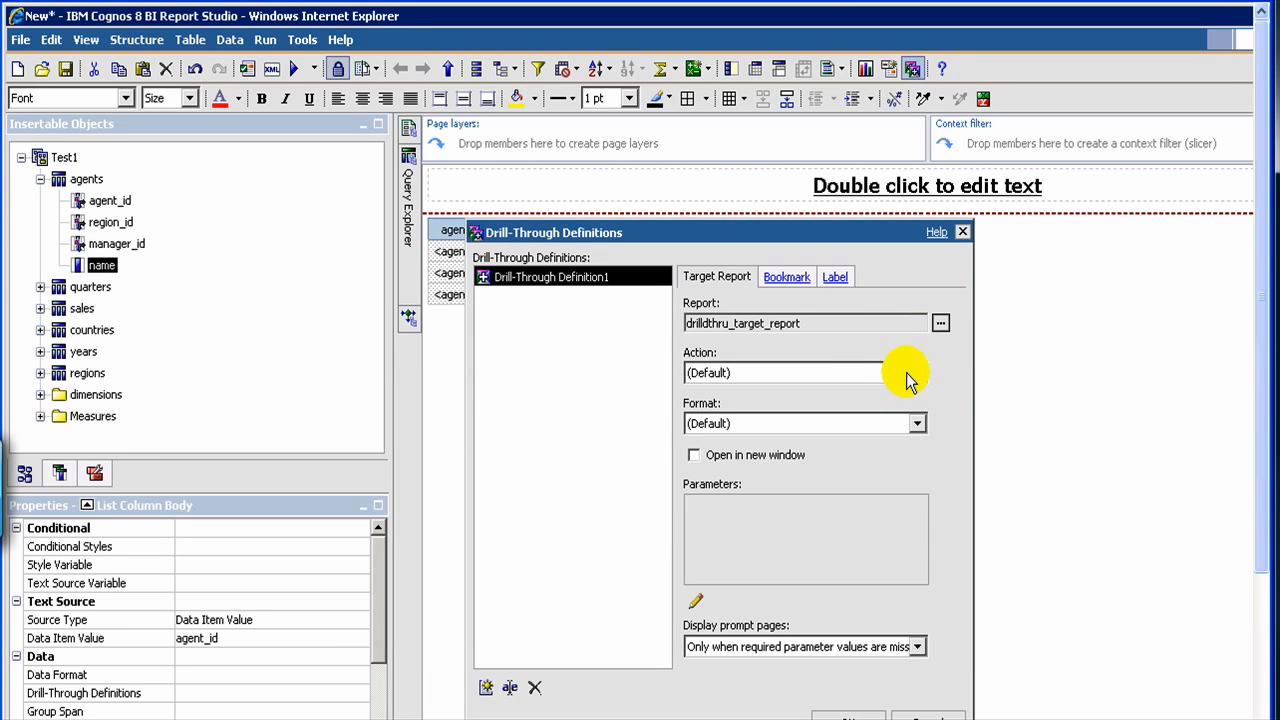
# - Set the drill-through definition's action to Run the report and check the output format options
pyautogui.click(918, 375)
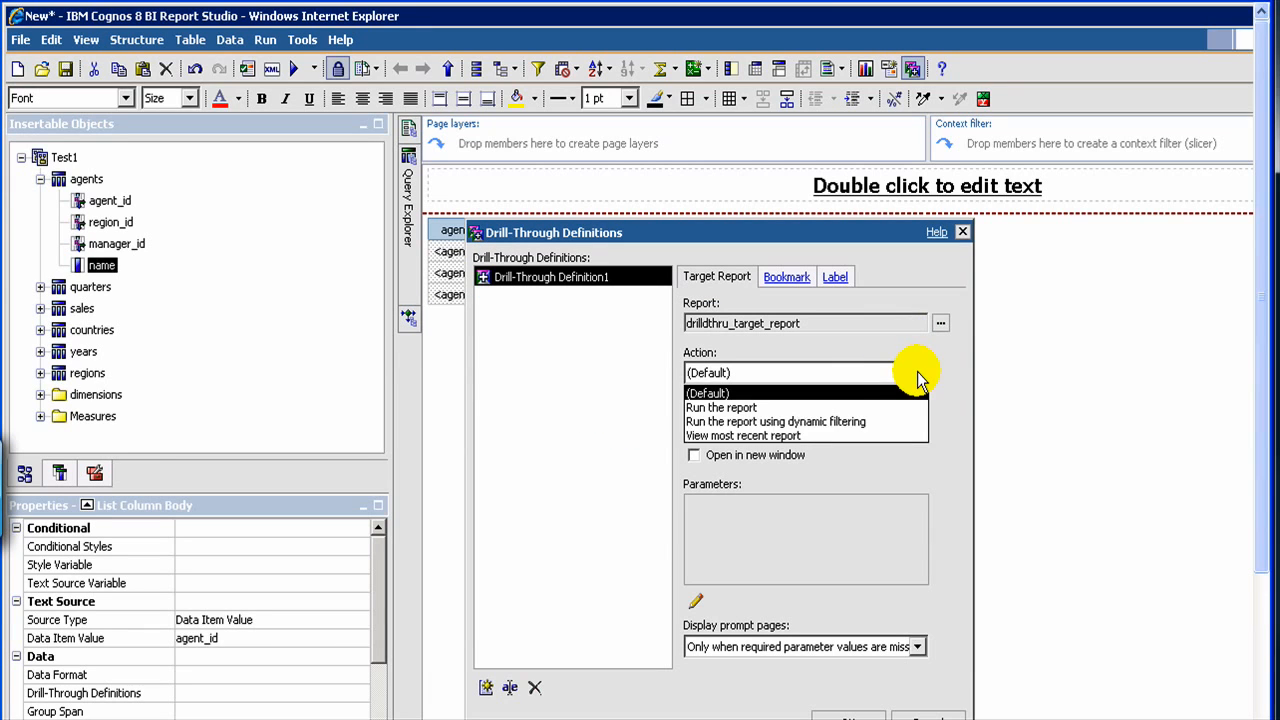
pyautogui.click(816, 418)
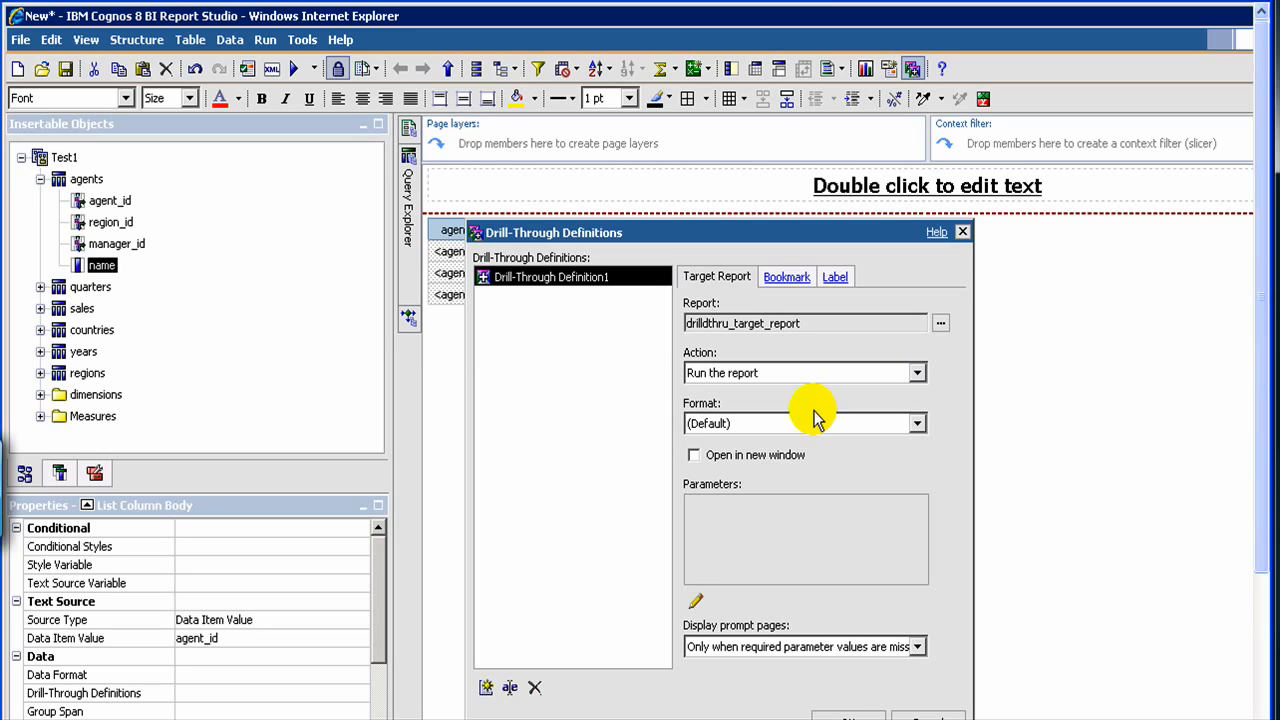
pyautogui.click(876, 433)
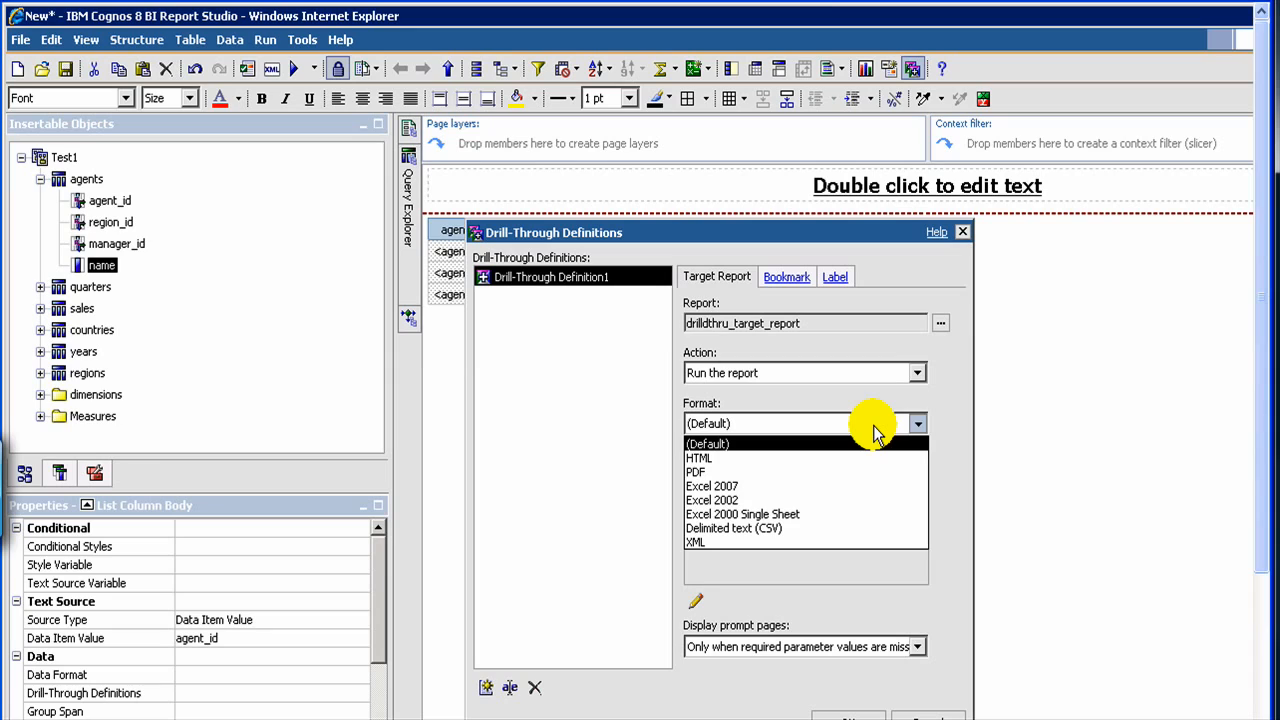
pyautogui.click(873, 432)
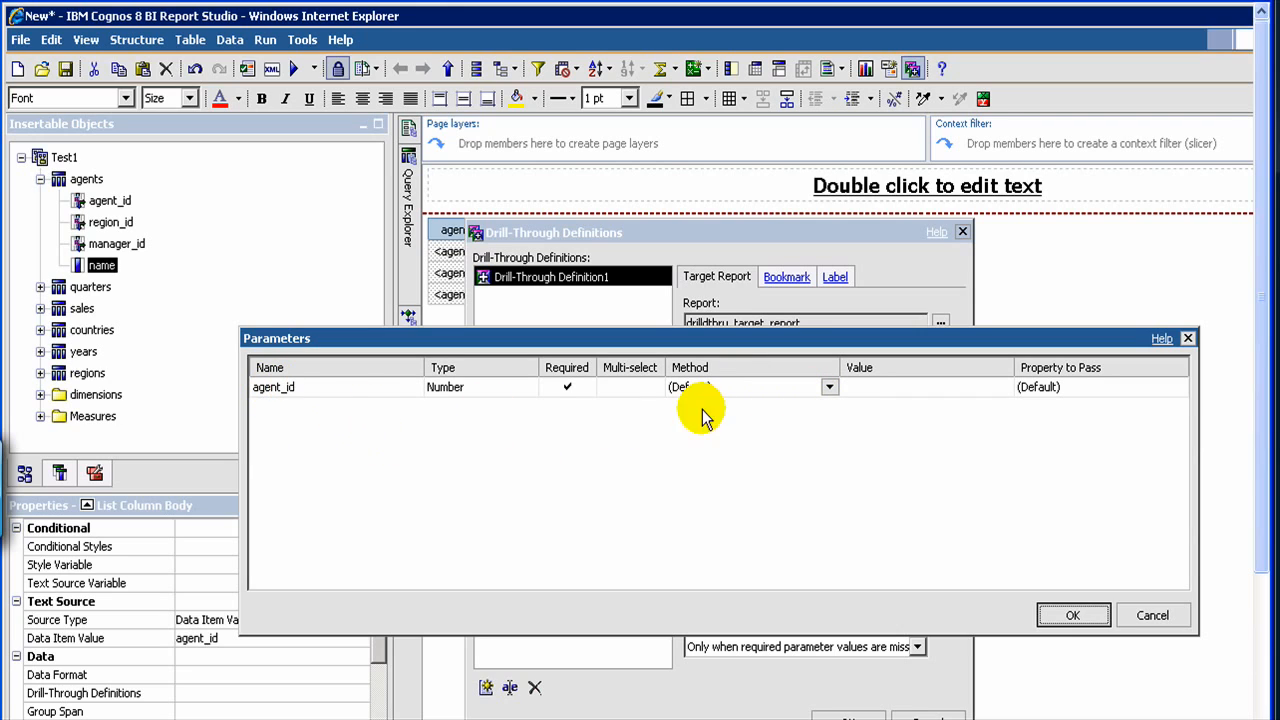
# - Map the agent_id parameter to pass the agent_id data item value with the default property, and save the drill-through definition
pyautogui.click(829, 389)
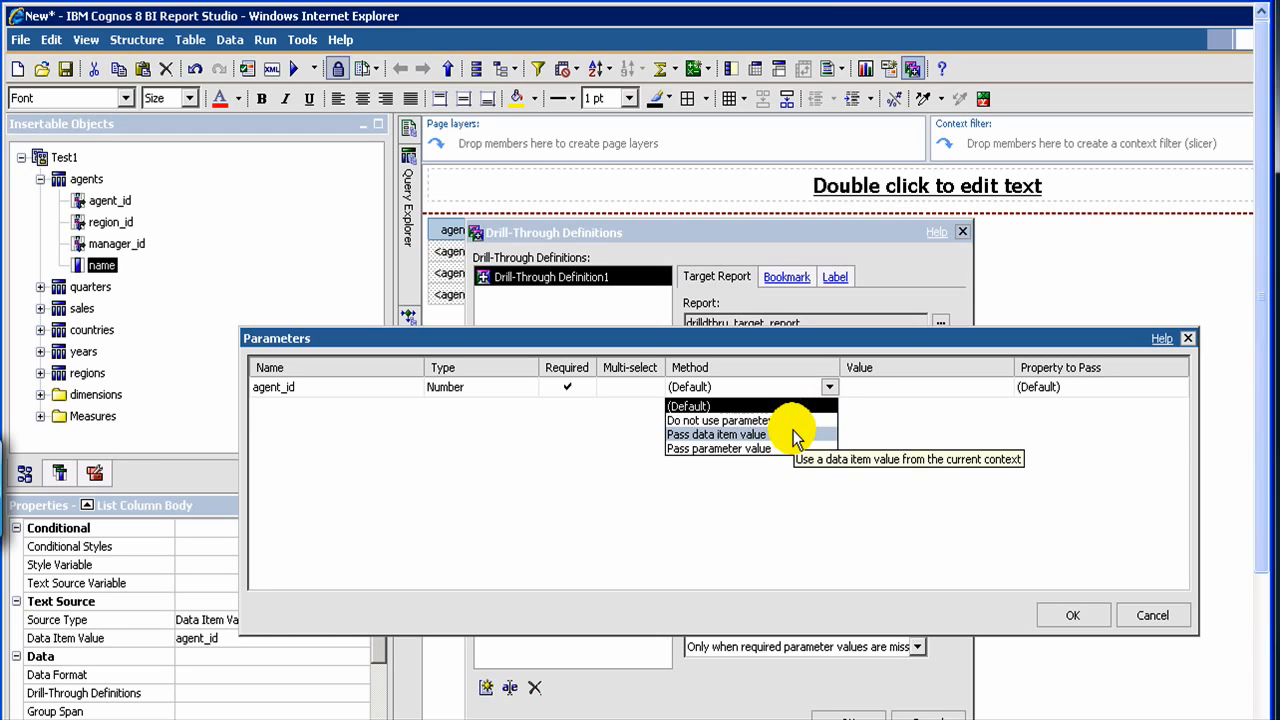
pyautogui.click(793, 430)
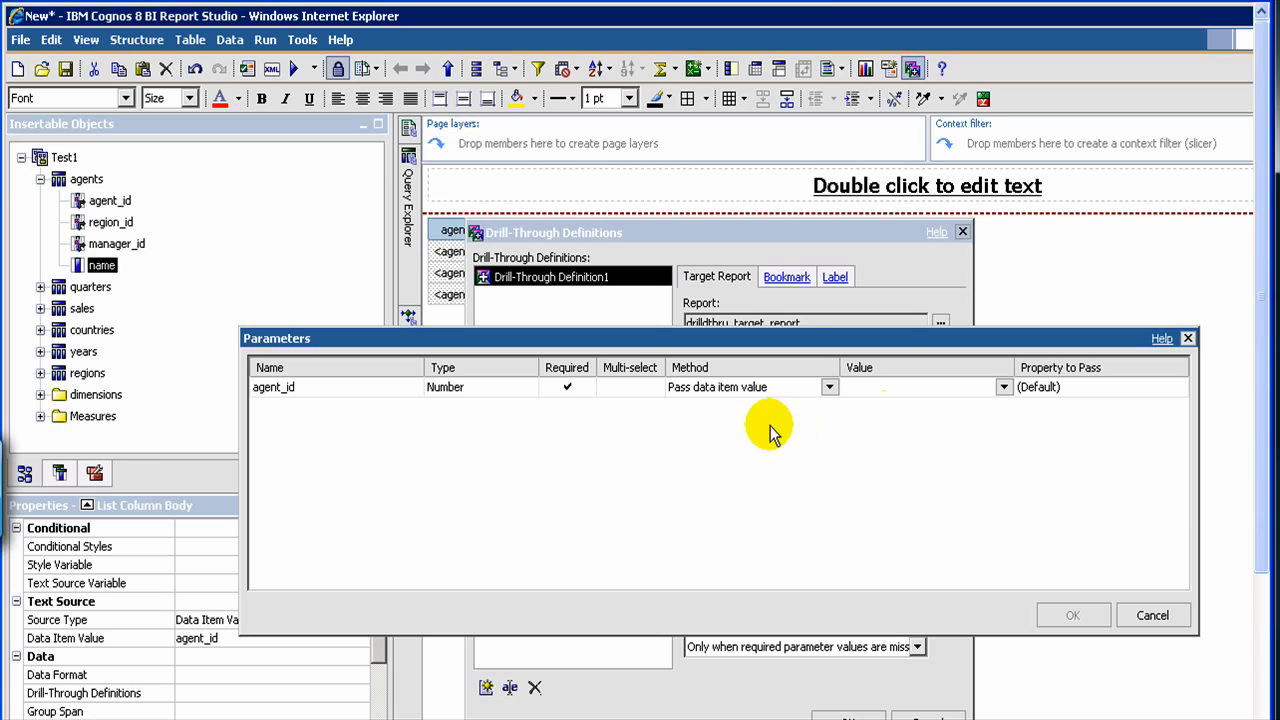
pyautogui.click(1004, 389)
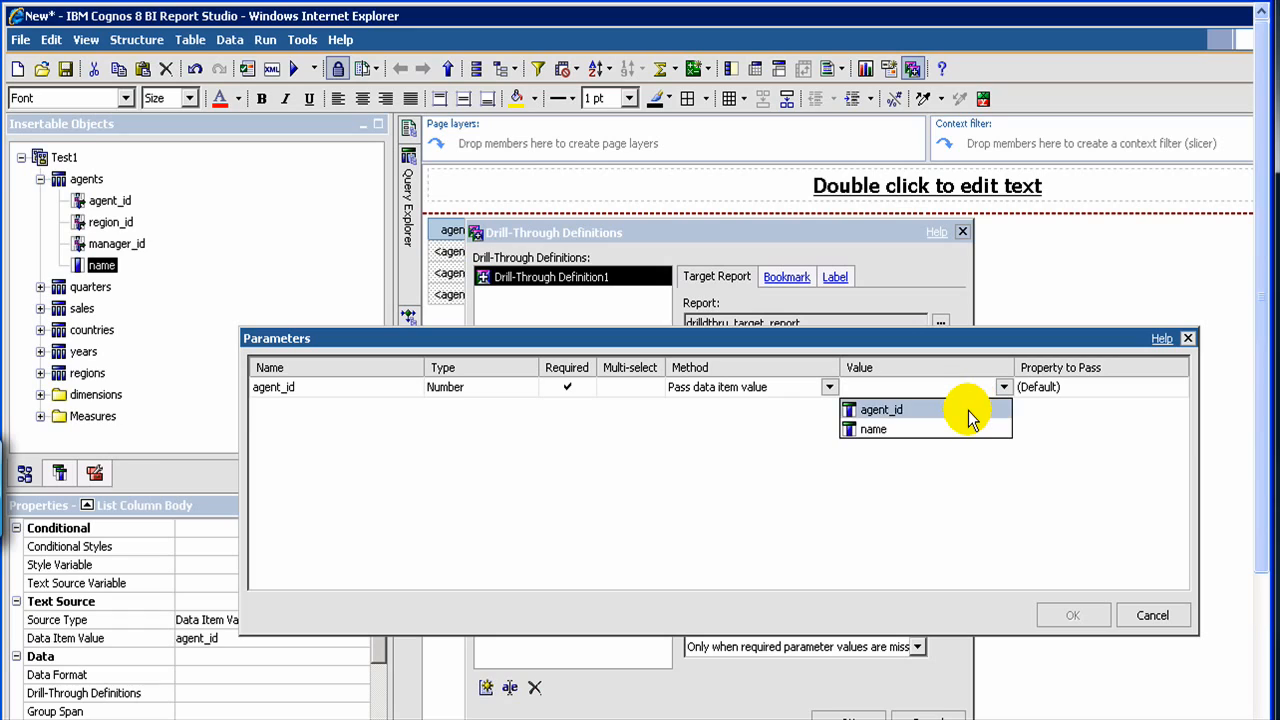
pyautogui.click(968, 410)
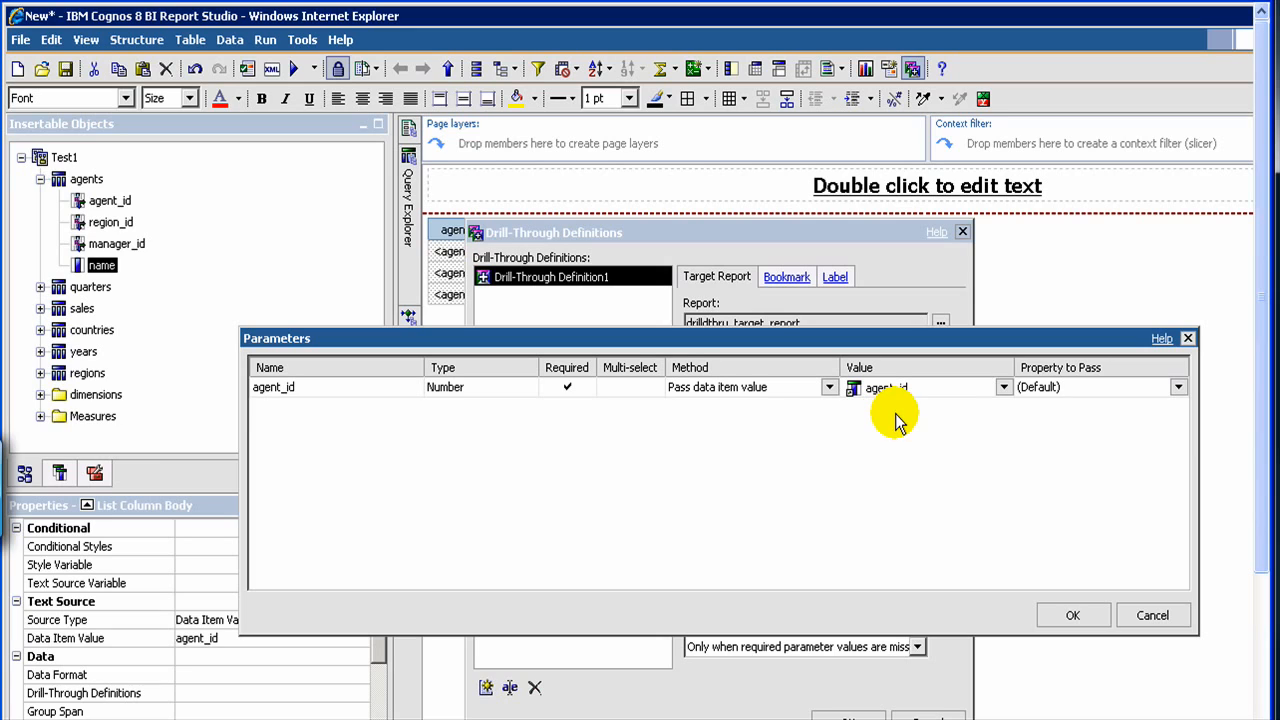
pyautogui.click(1178, 389)
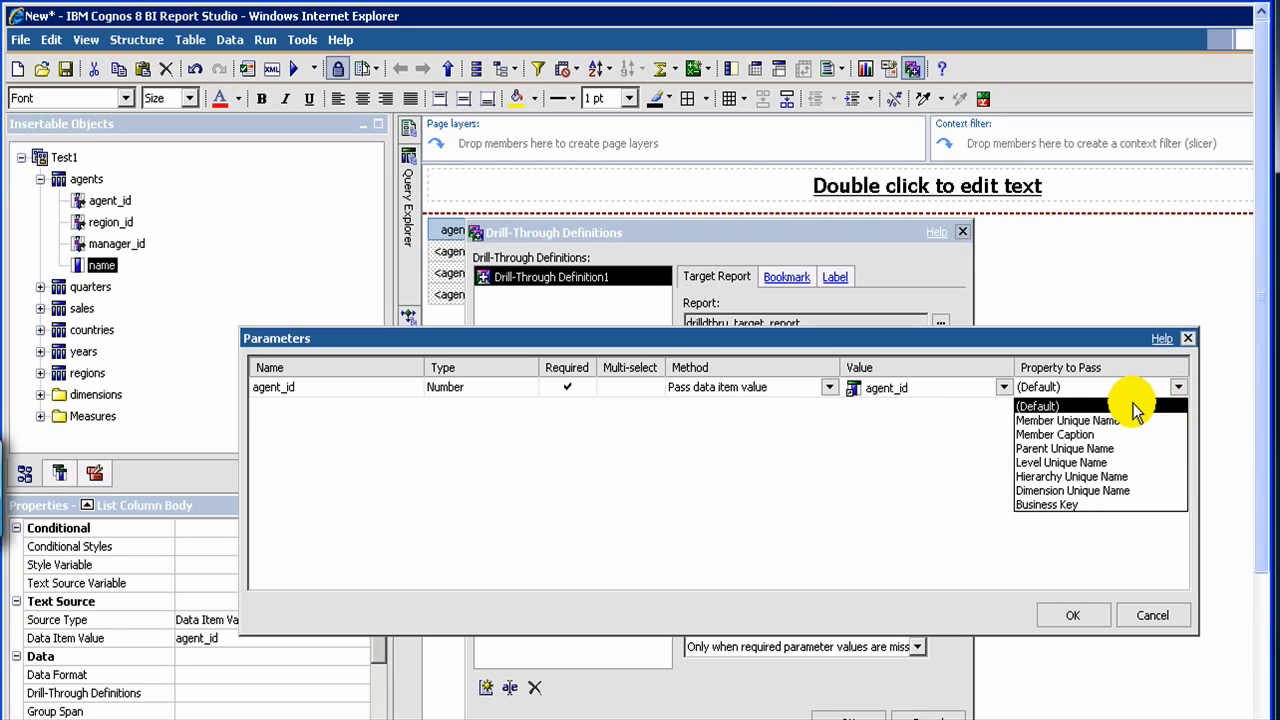
pyautogui.click(1135, 407)
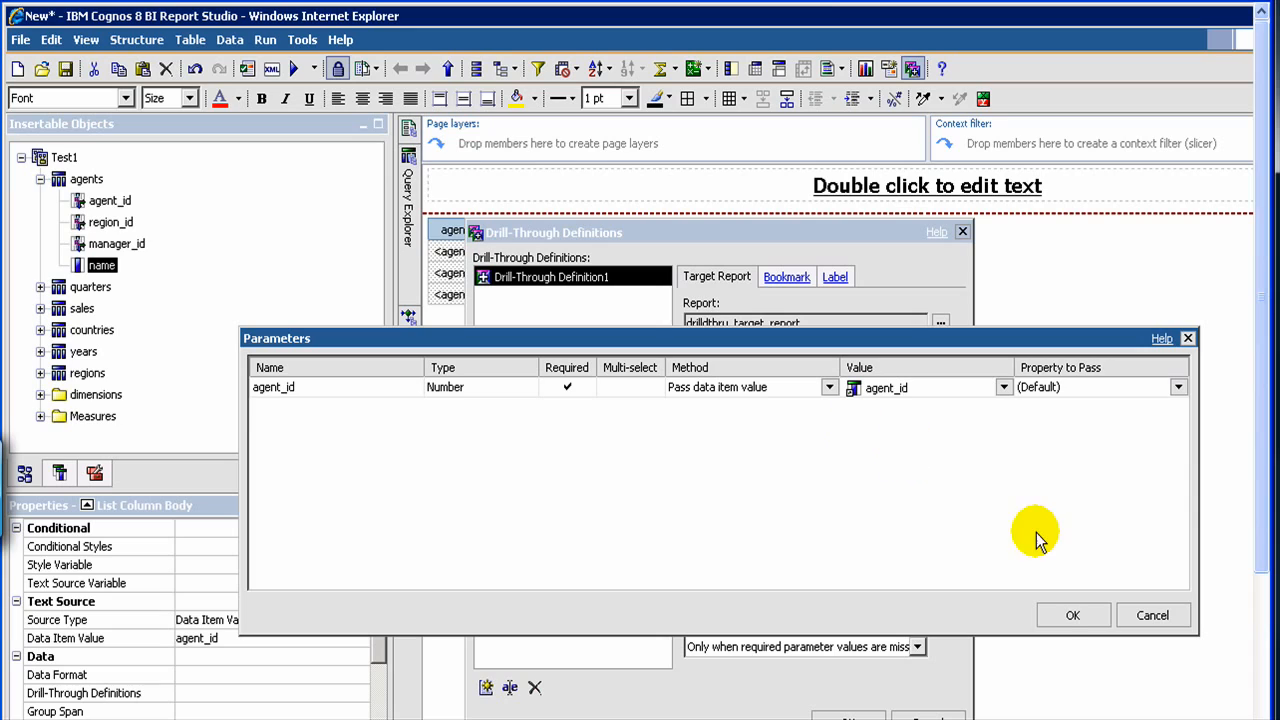
pyautogui.click(1062, 617)
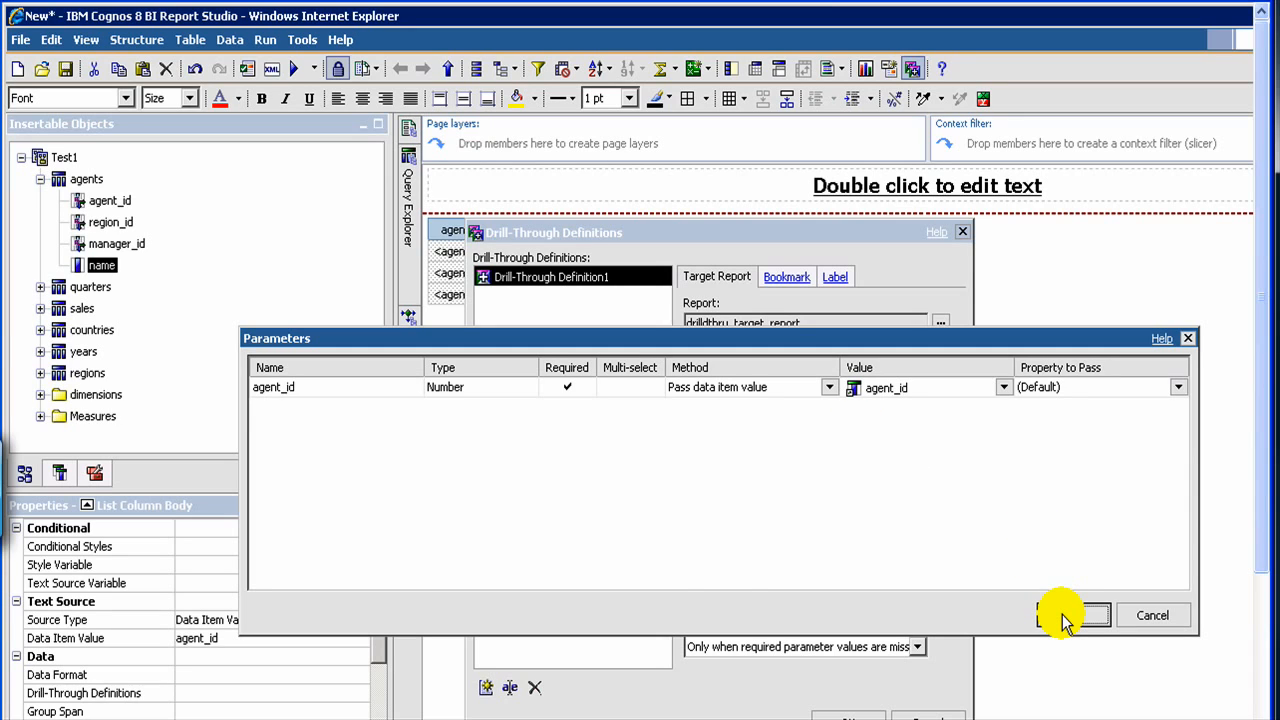
pyautogui.click(830, 716)
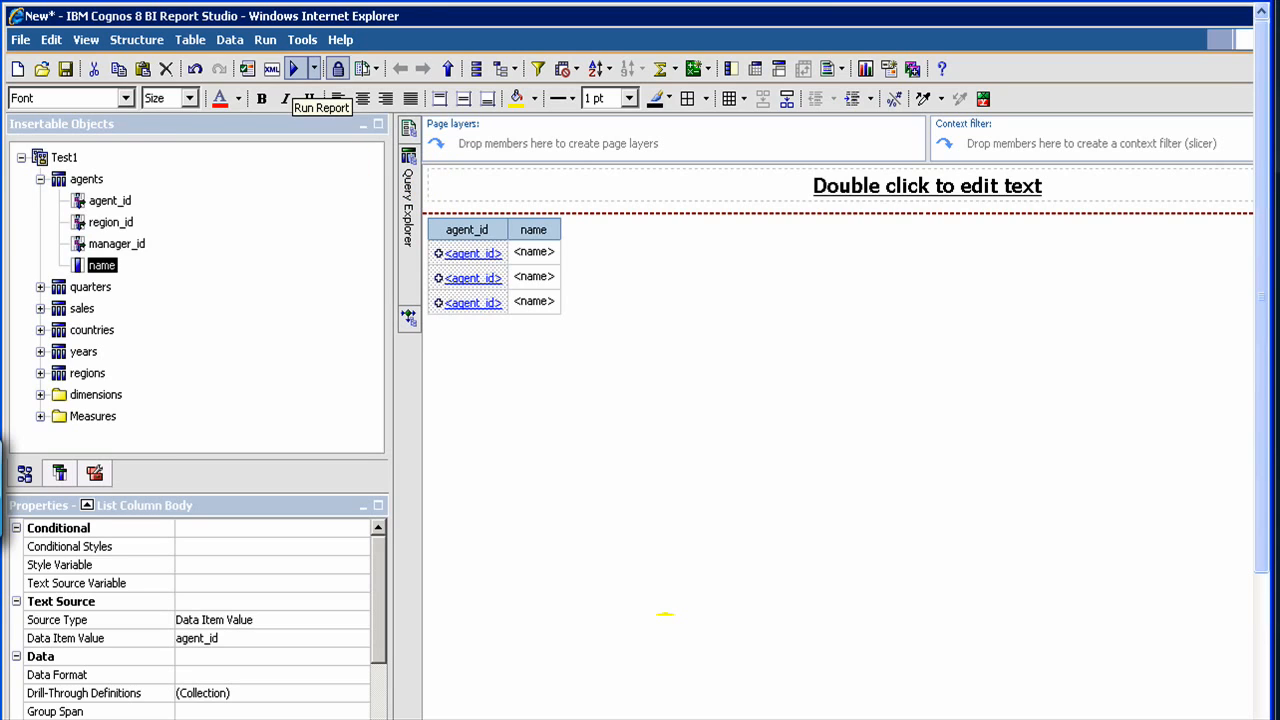
# - Run the agents list report and drill through from the first agent_id in the output
pyautogui.click(294, 69)
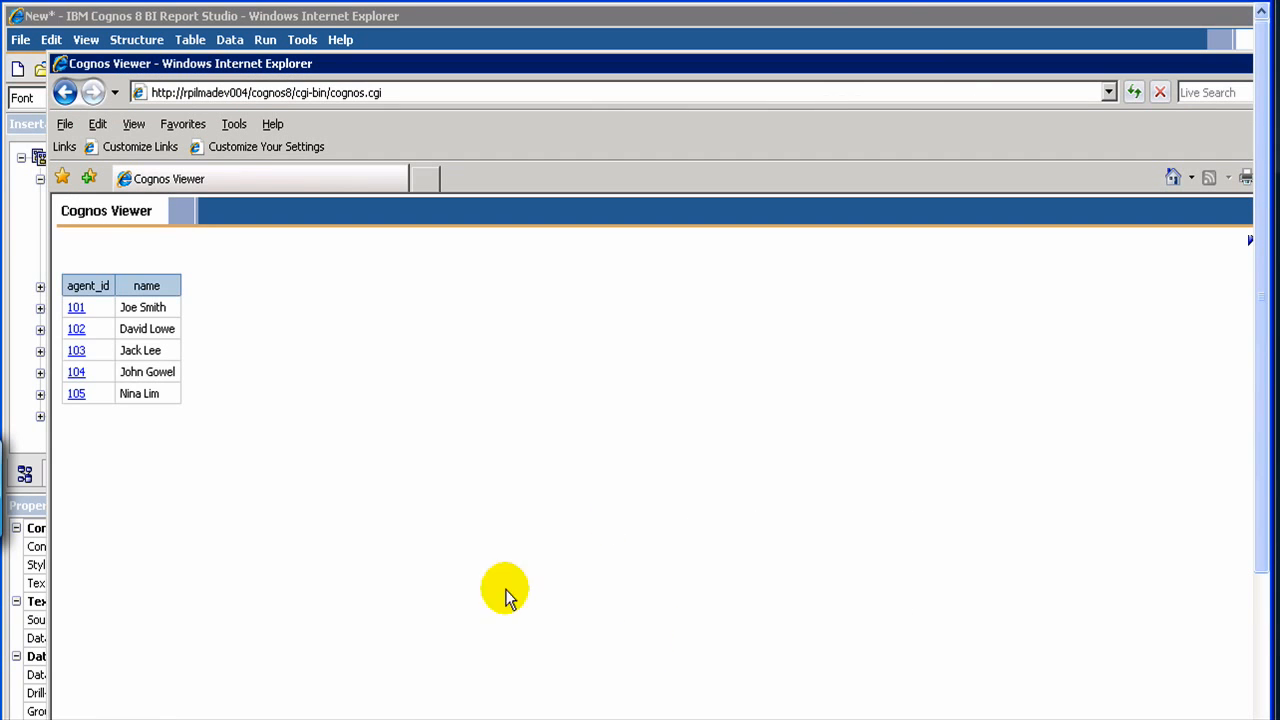
pyautogui.click(80, 316)
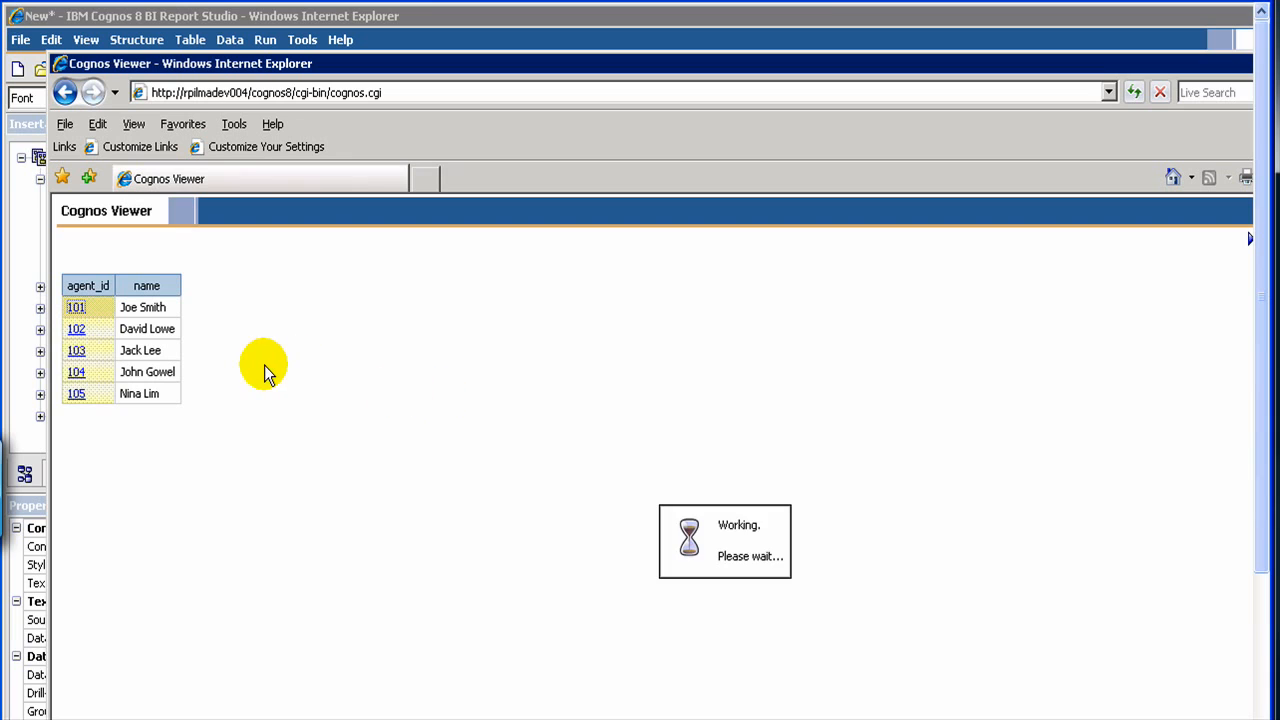